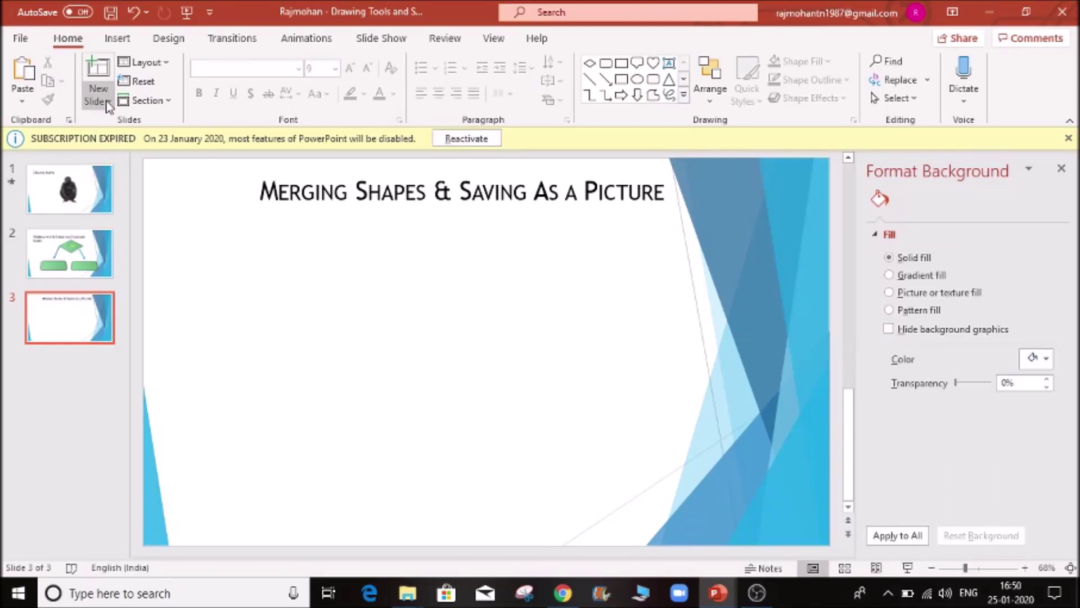
Add slide 4 with the Blank layout after the Merging Shapes & Saving As a Picture slide
click(107, 103)
click(126, 314)
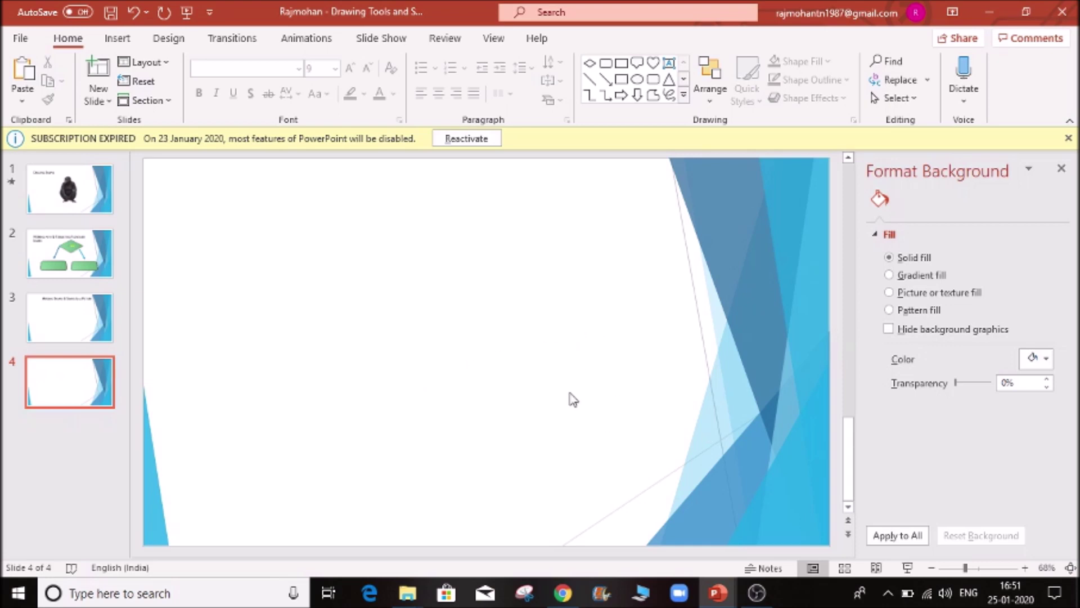
click(121, 41)
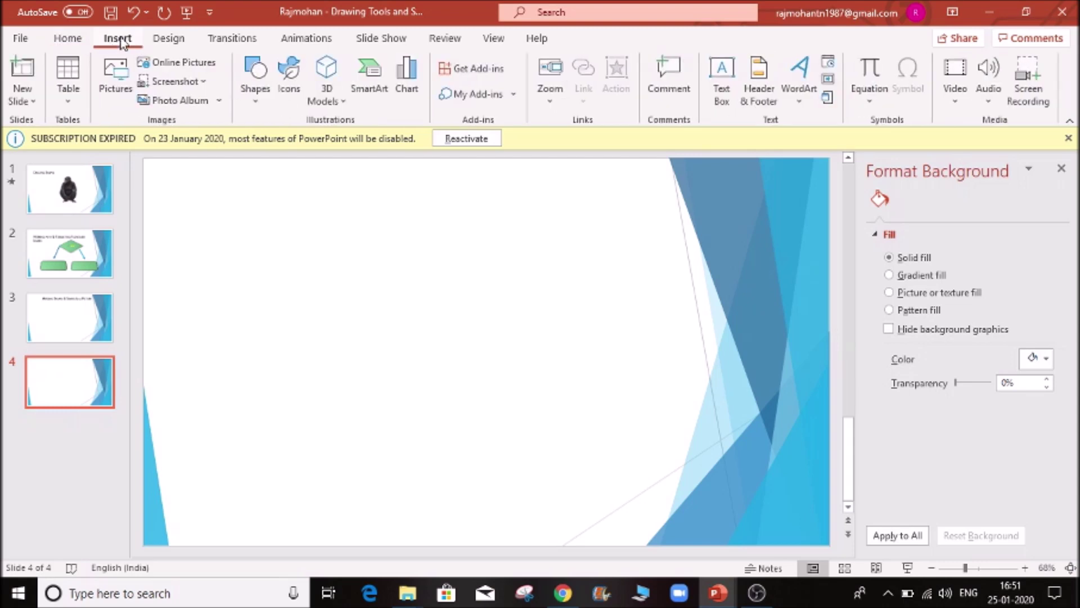
Browse the Pictures folder, select New Picture, and cancel without inserting anything
click(123, 84)
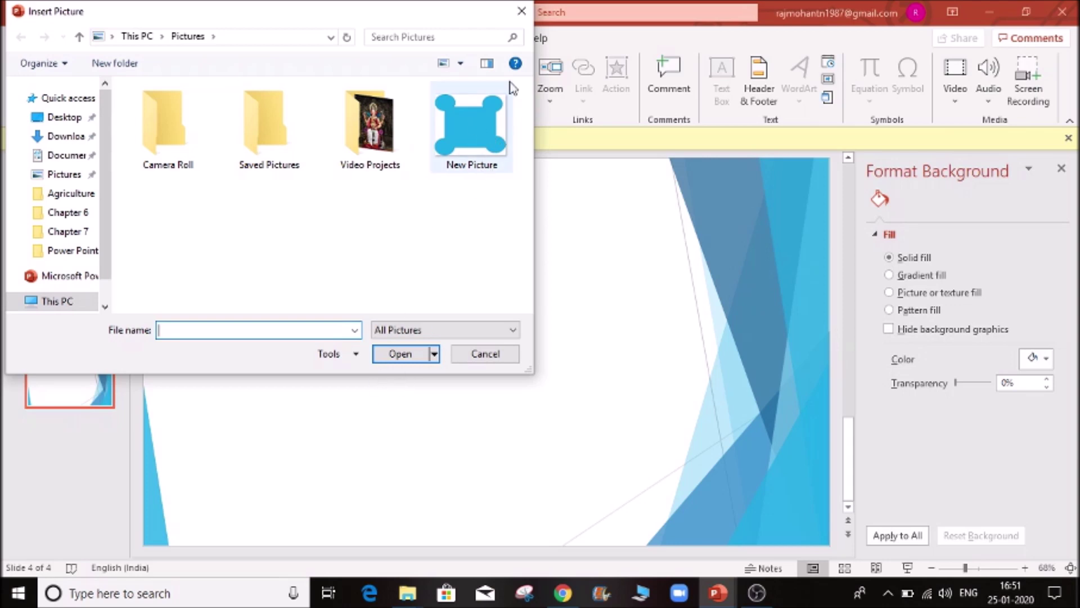
click(467, 164)
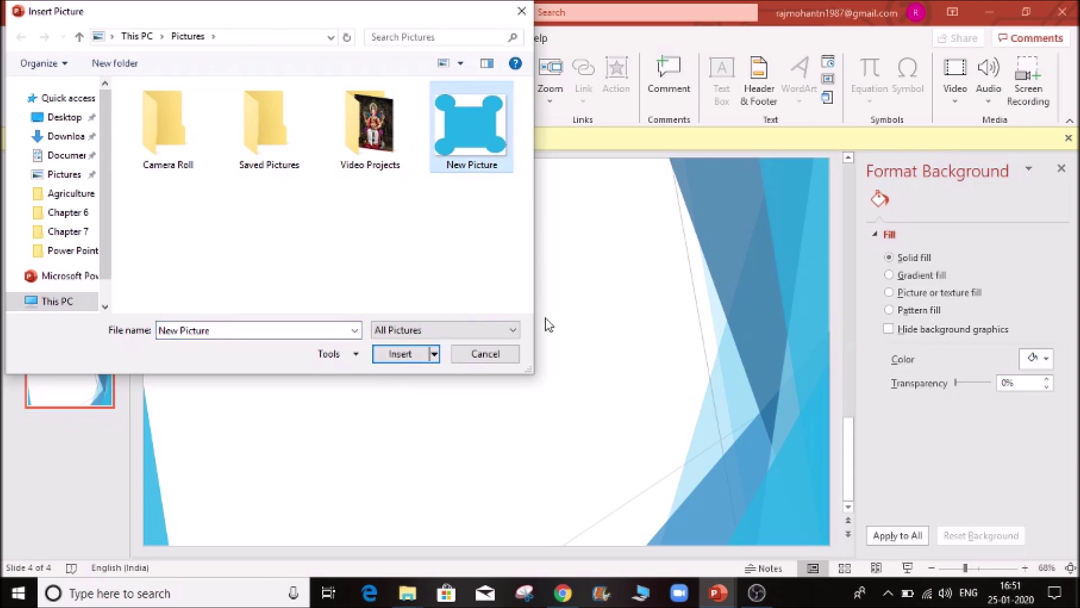
click(501, 358)
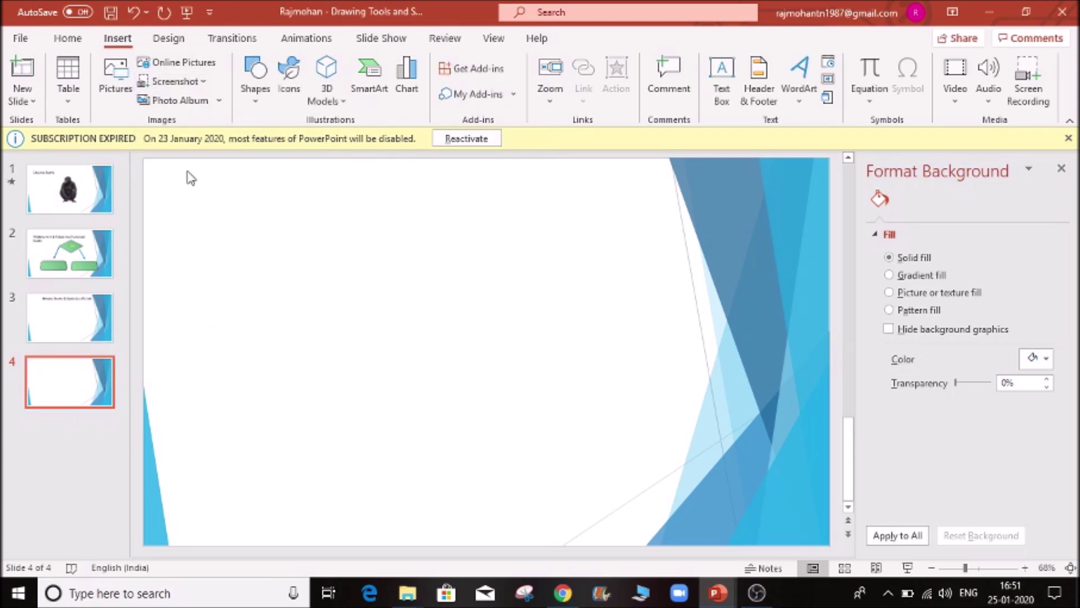
Insert a screen clipping of the microscope photo from the Science web page
click(203, 82)
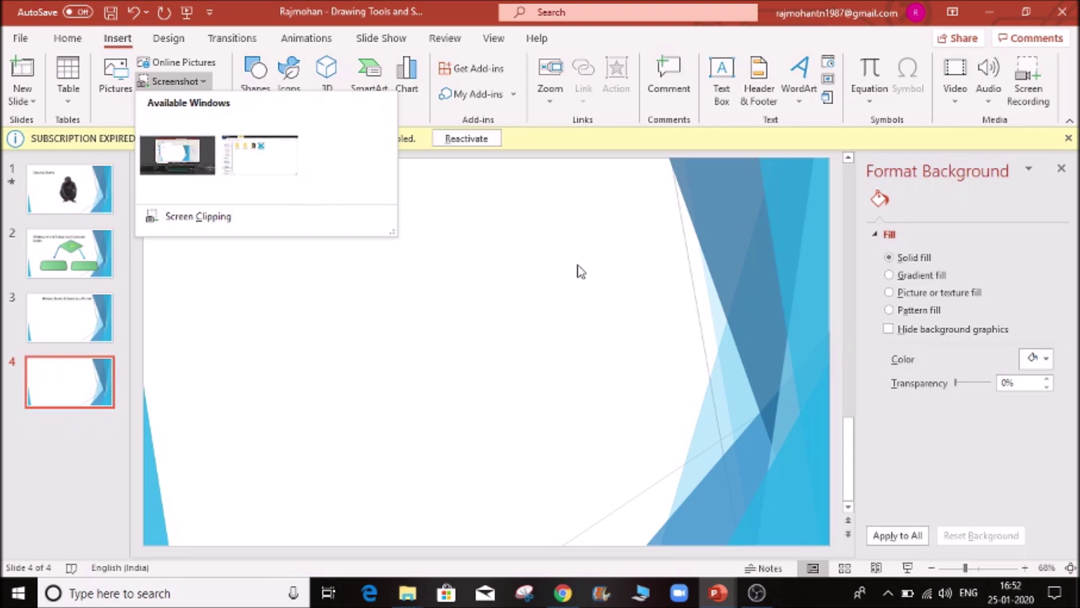
click(192, 217)
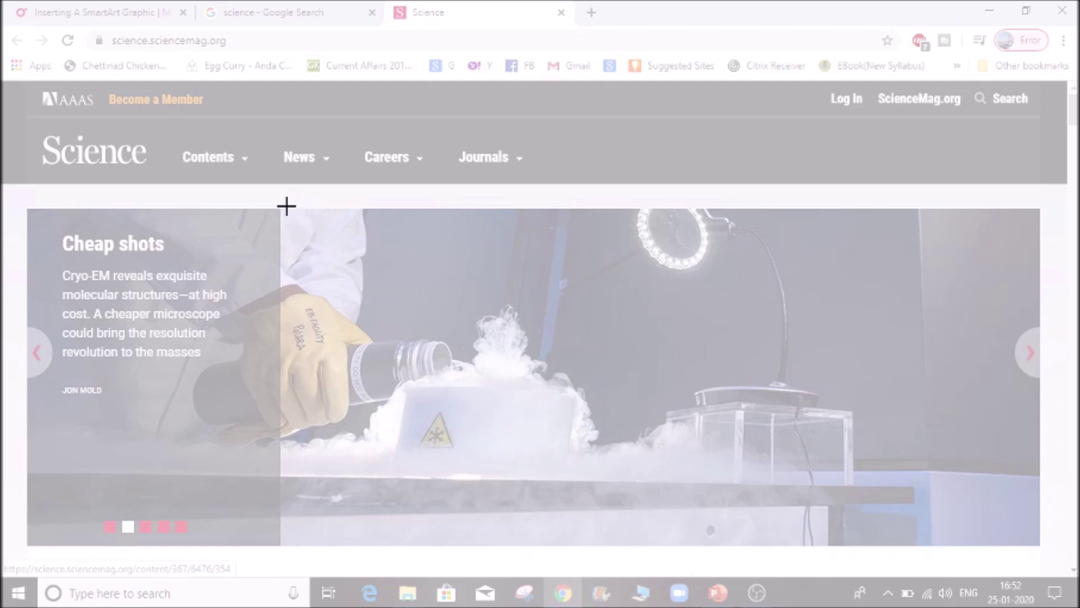
drag(284, 207, 928, 532)
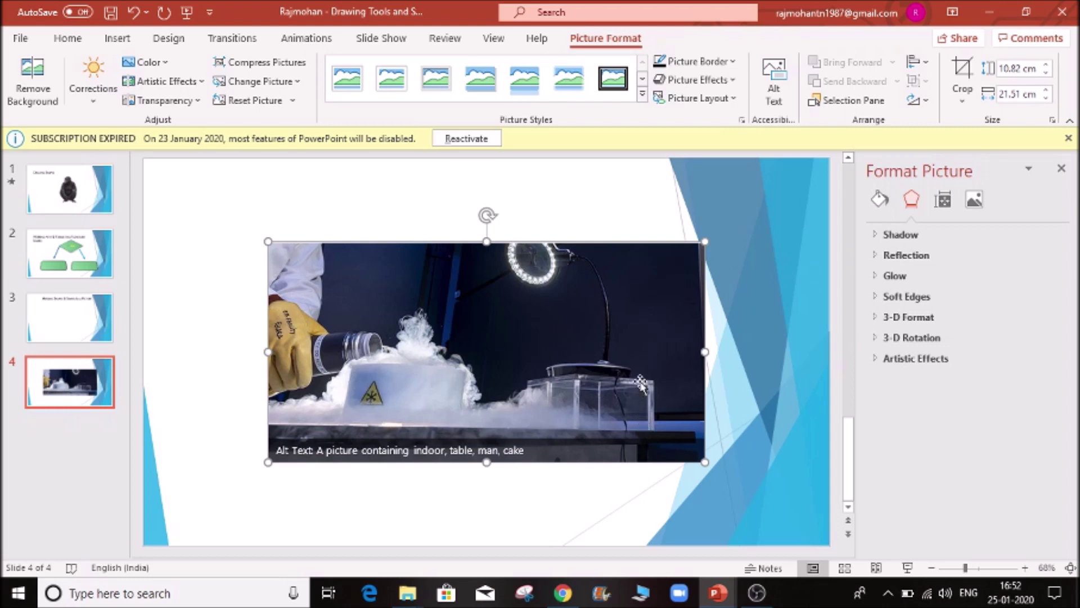
Shrink the clip to 8.2 × 16.29 cm, move it upper left, then delete it
drag(703, 461, 534, 408)
drag(453, 324, 372, 283)
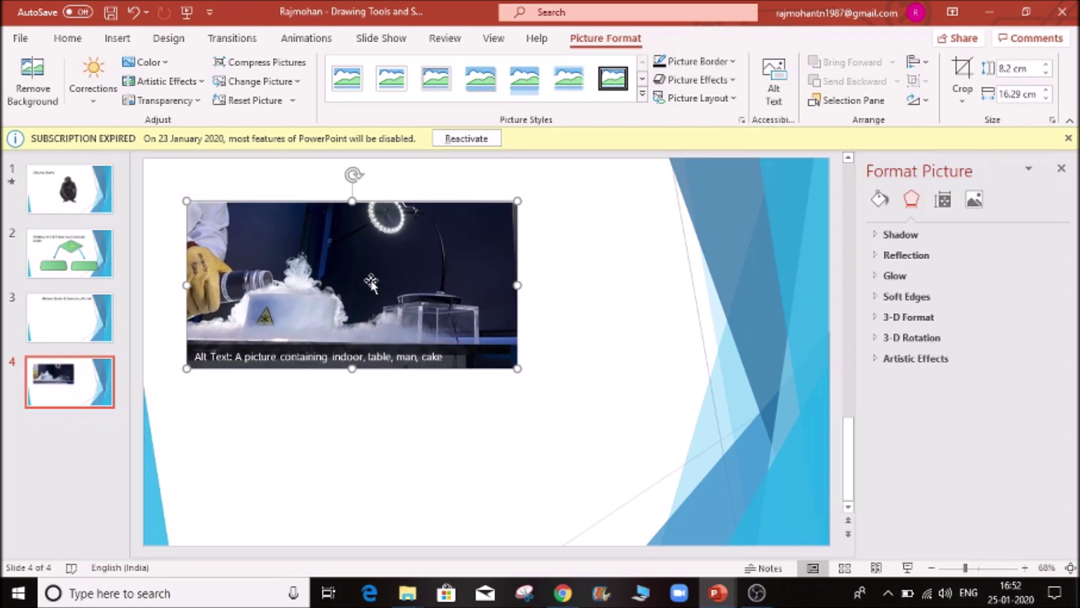
key(Delete)
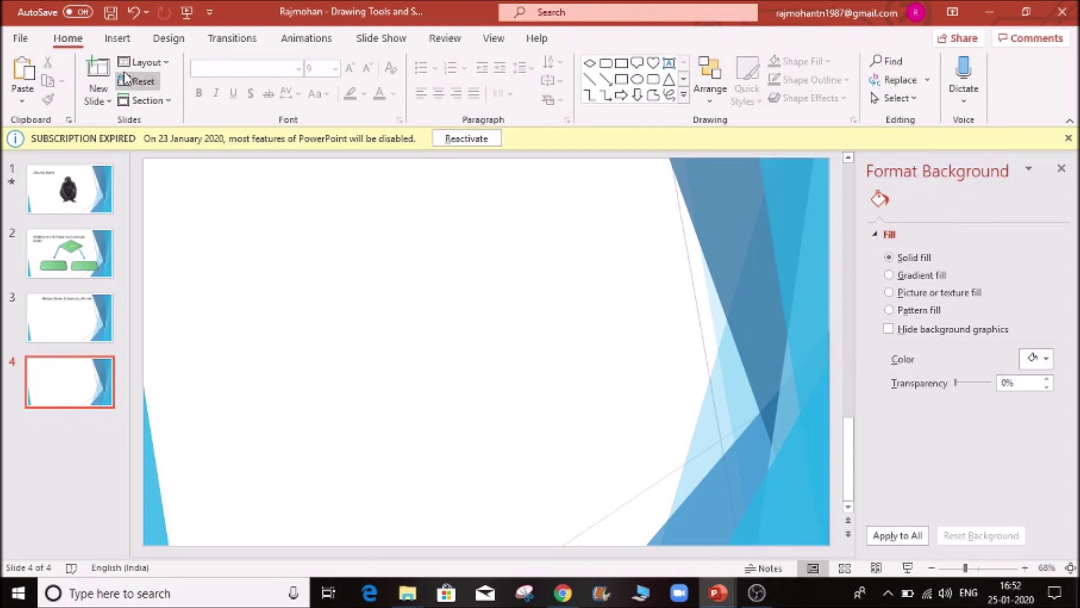
Insert the Creative Commons bulldog photo from the Online Pictures Dog category and shrink it slightly
click(117, 40)
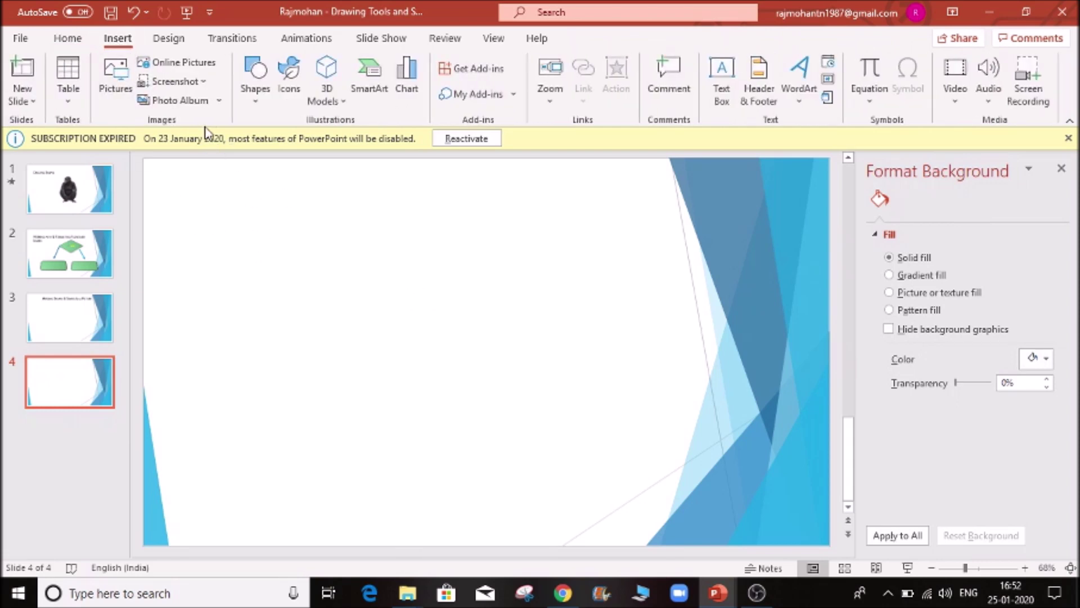
click(182, 63)
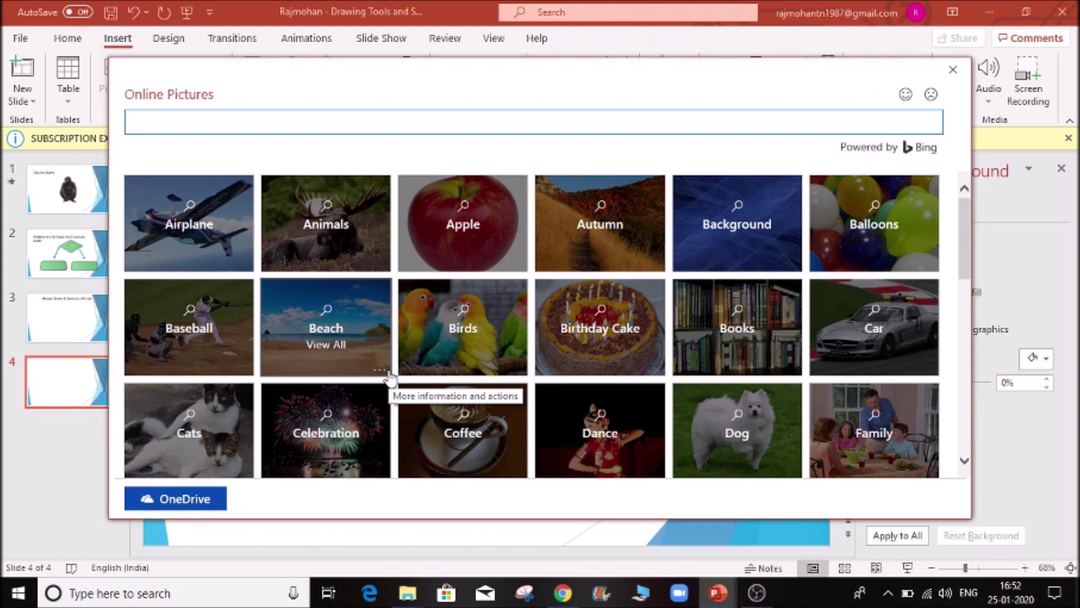
scroll(528, 372, down, 1)
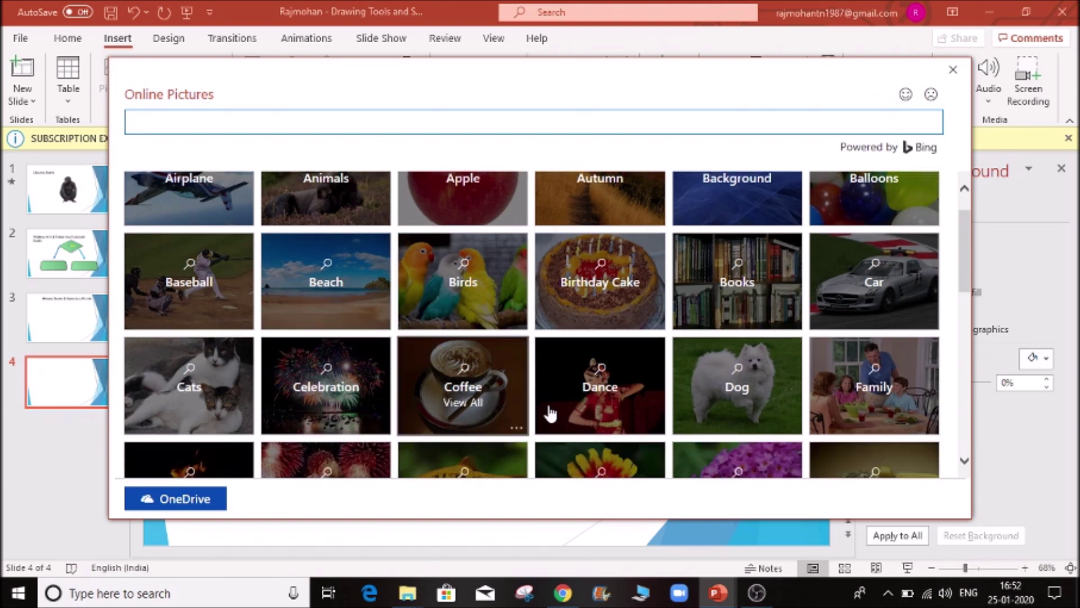
click(748, 388)
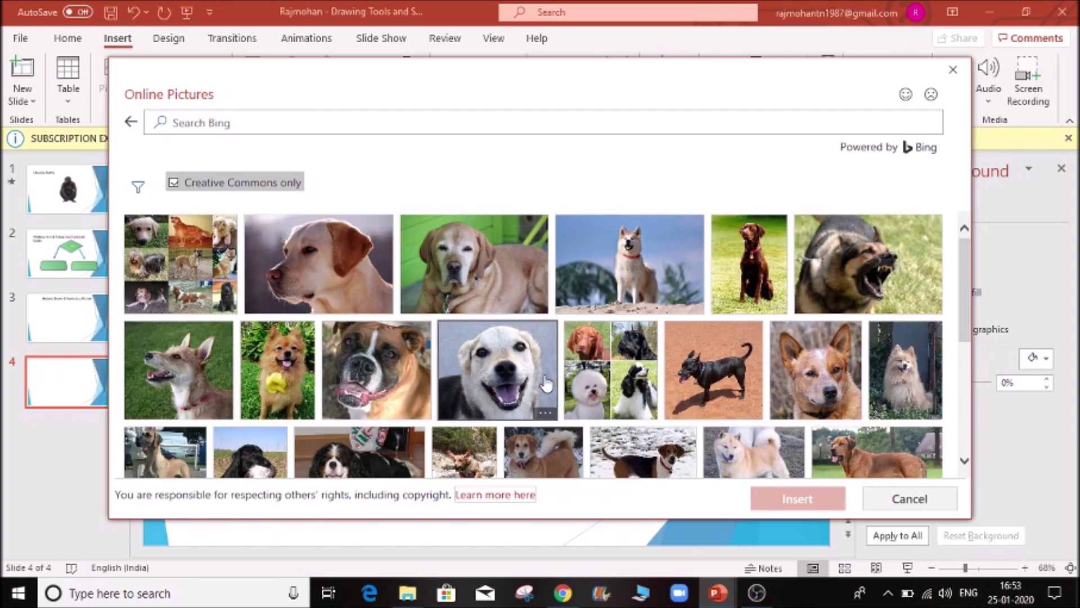
scroll(545, 384, down, 2)
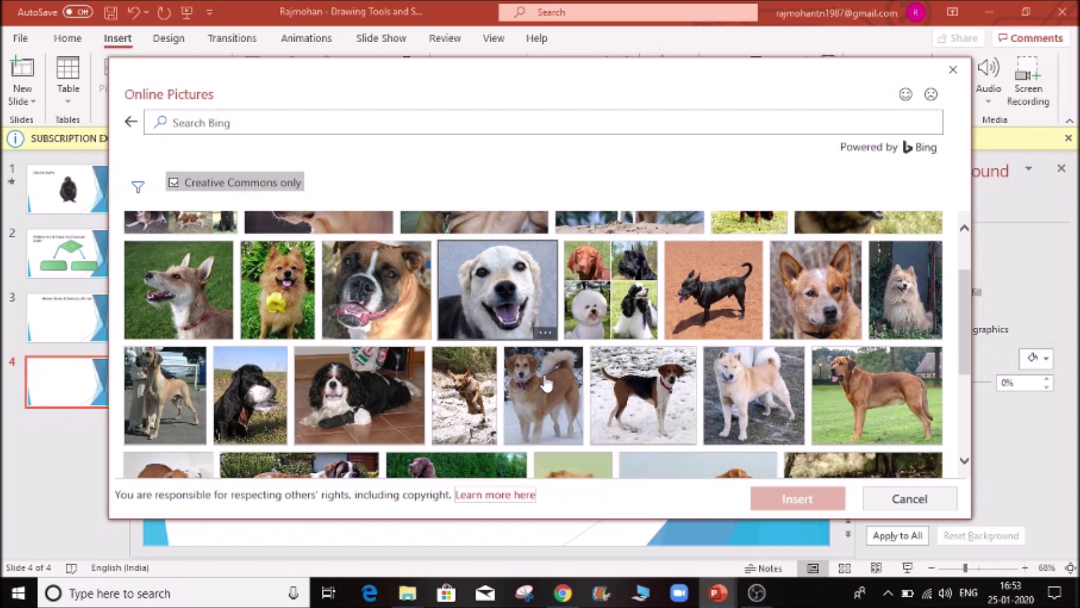
scroll(546, 385, down, 1)
scroll(546, 384, down, 1)
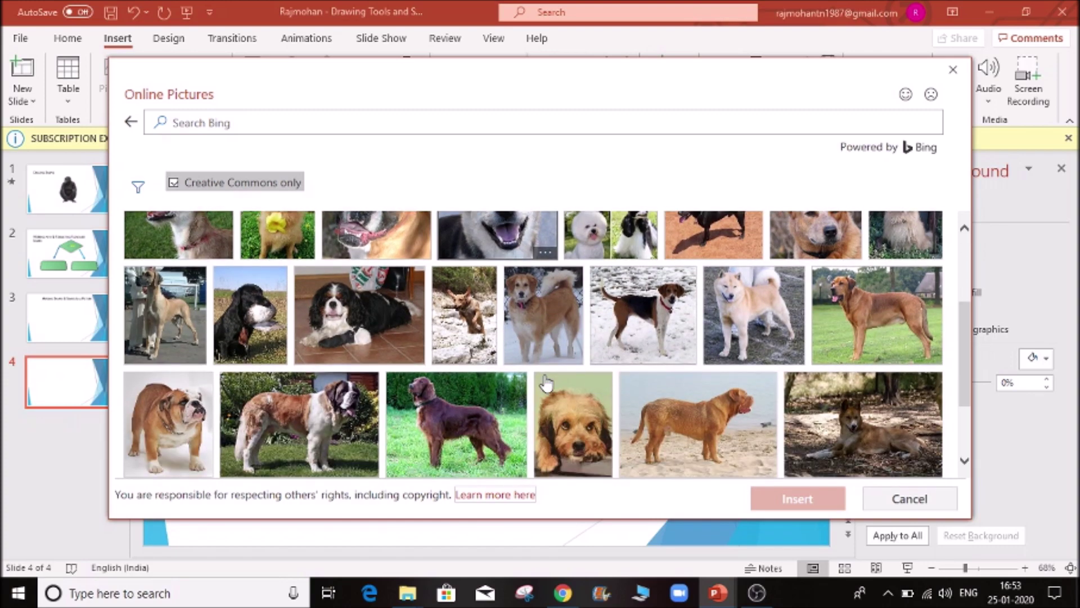
scroll(471, 366, down, 1)
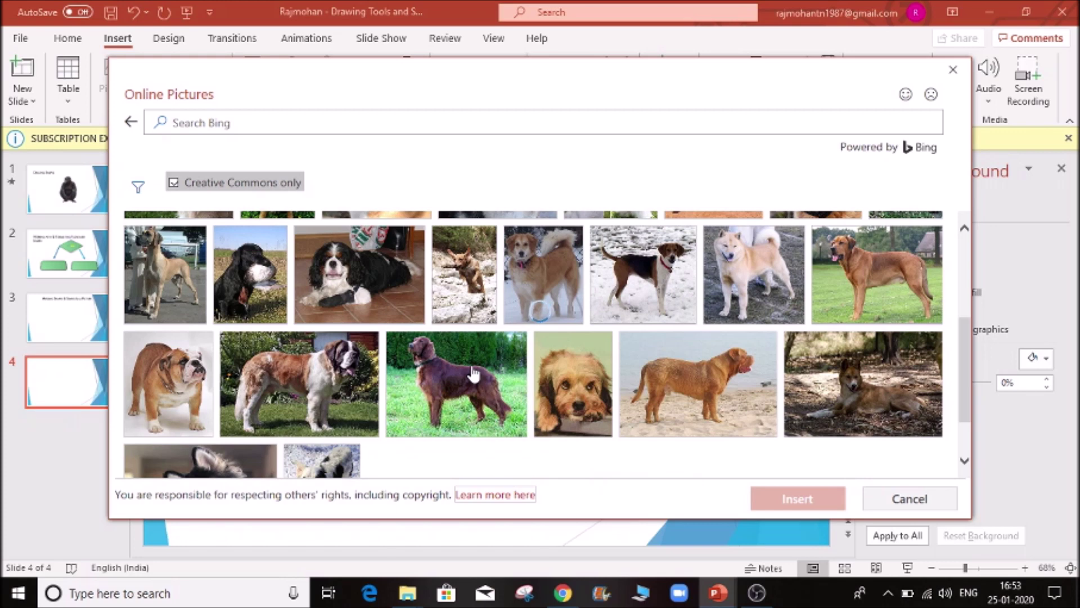
click(175, 392)
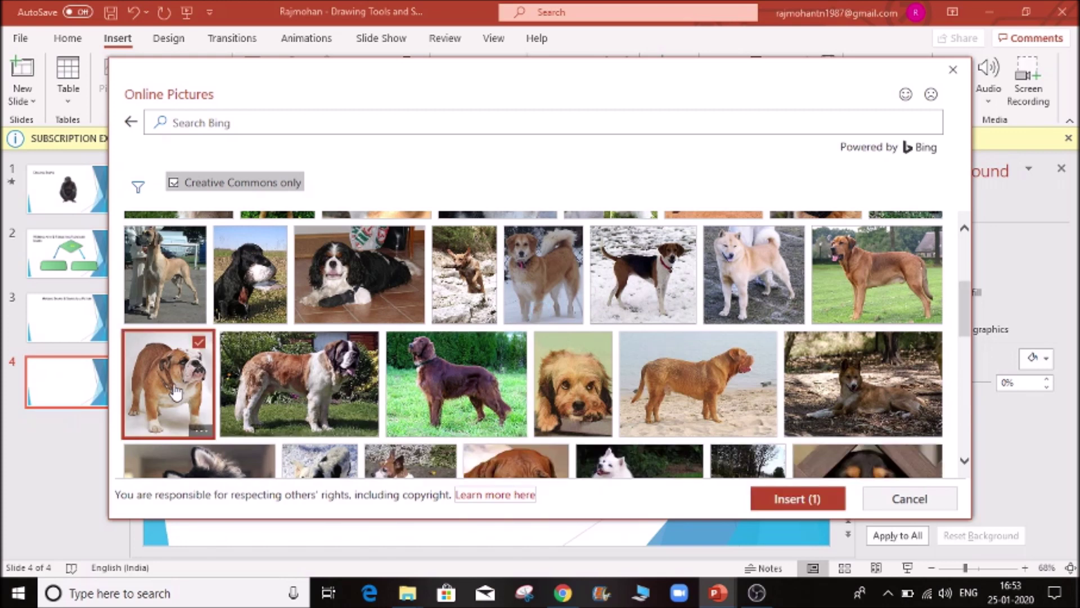
click(806, 506)
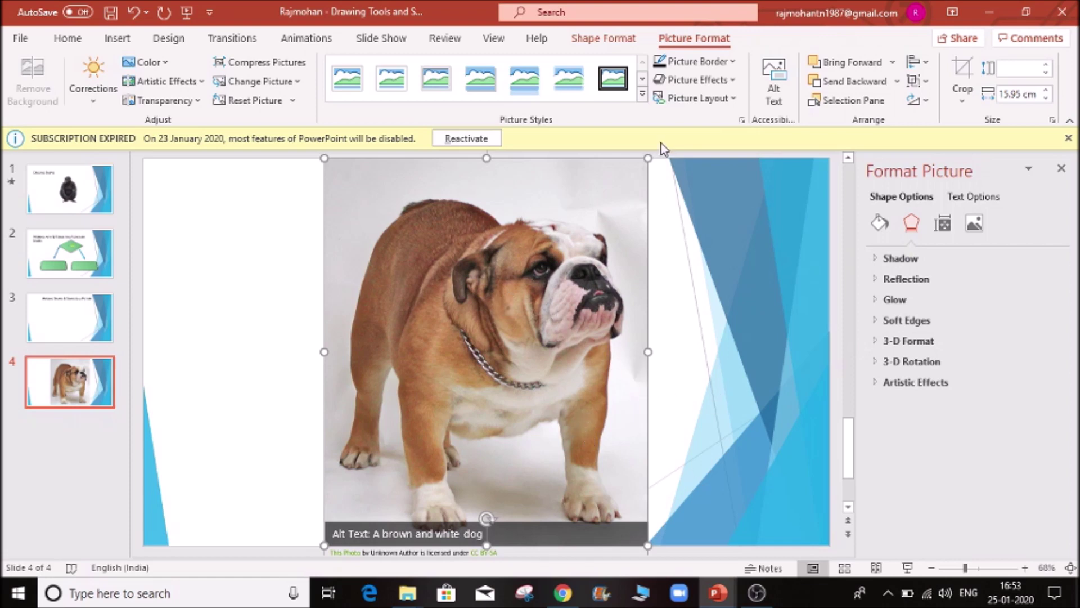
drag(648, 158, 608, 191)
Move the bulldog photo up-left and delete its credit caption
drag(609, 548, 579, 530)
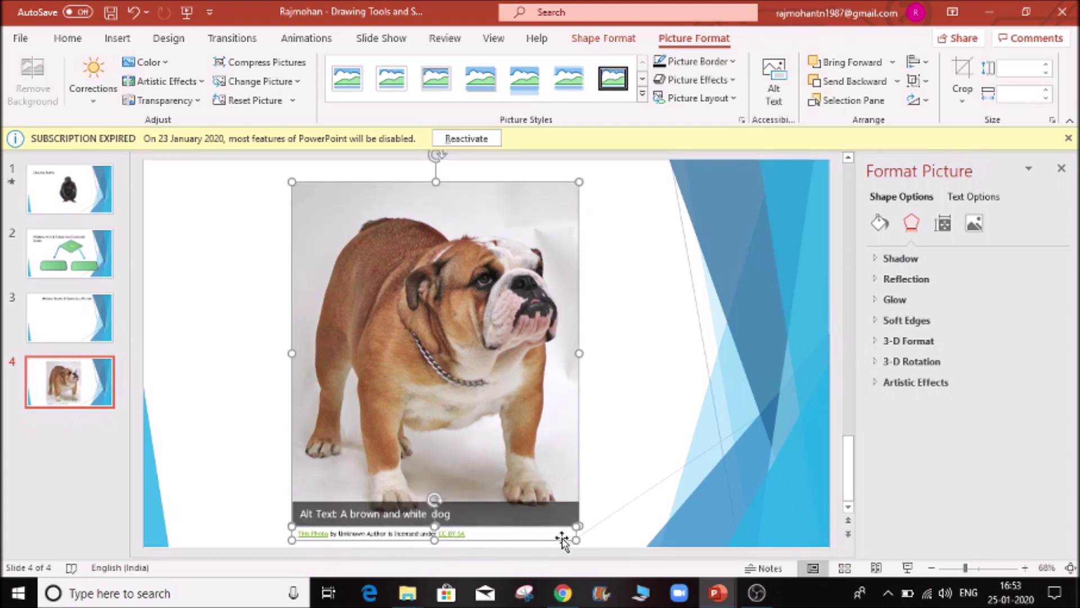
click(642, 525)
click(504, 539)
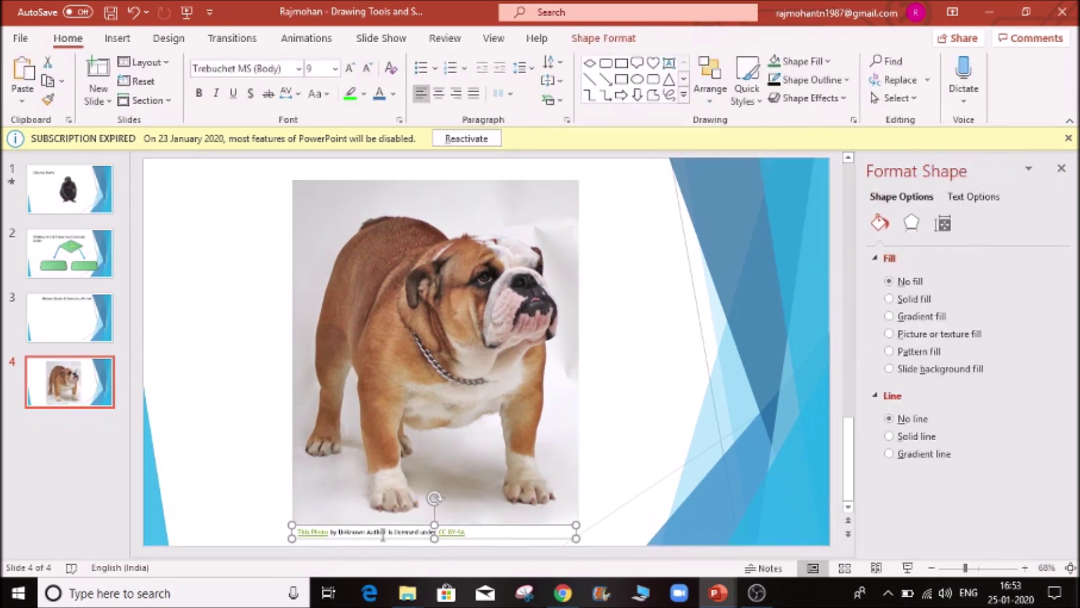
key(Delete)
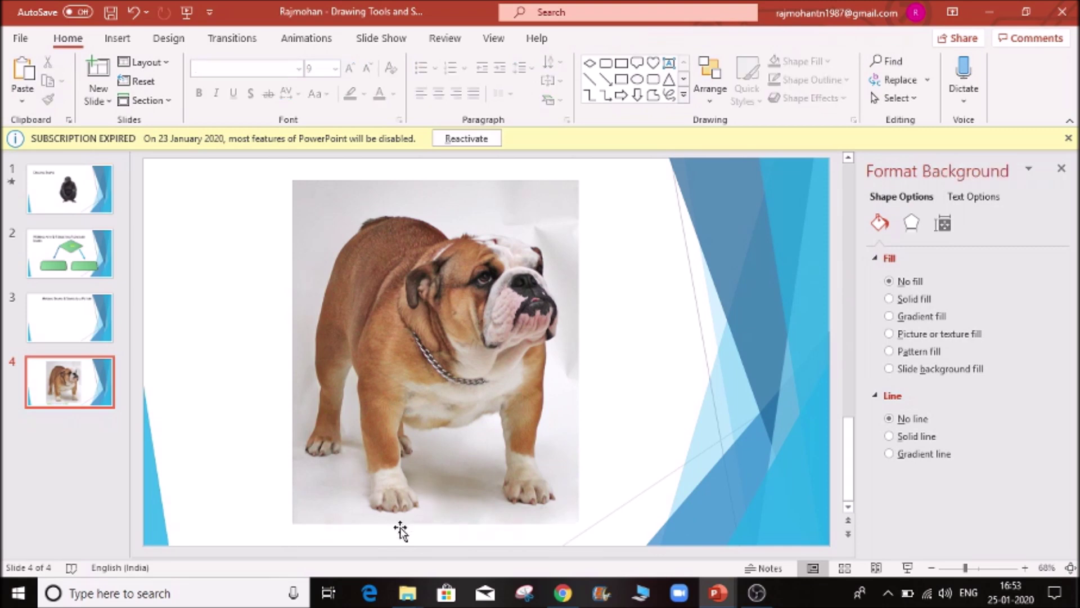
Shrink the photo to about 14.2 × 11.89 cm on the left and start Remove Background
click(441, 417)
drag(578, 524, 532, 470)
drag(436, 410, 384, 390)
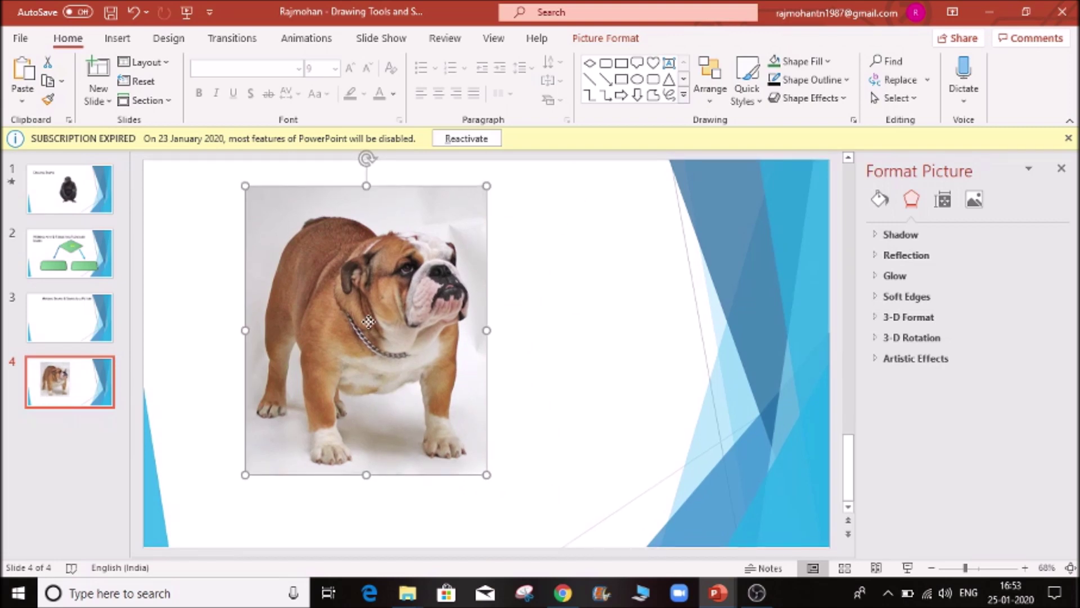
click(622, 37)
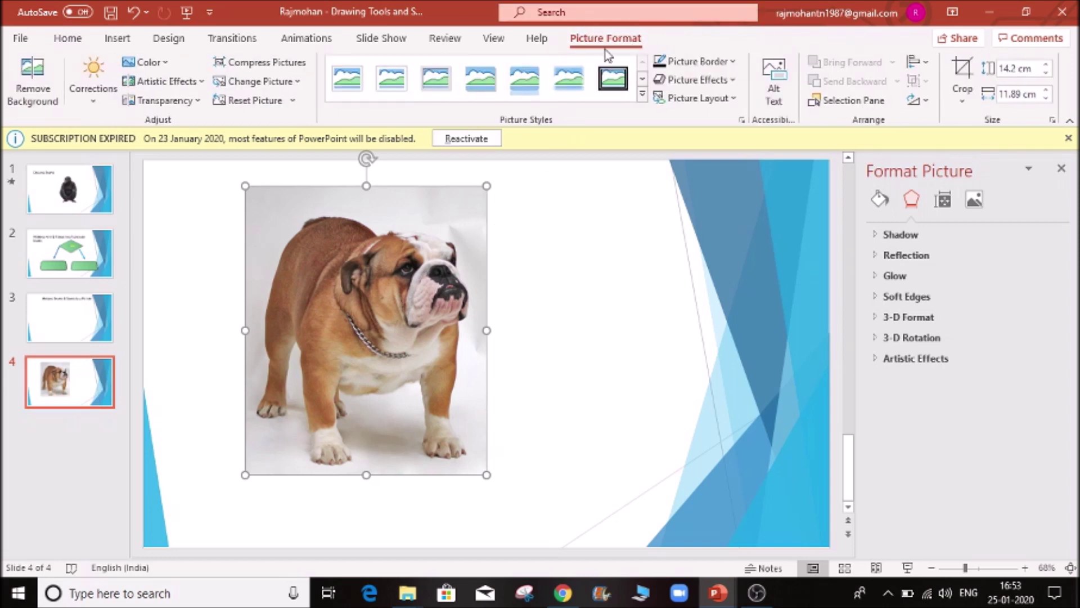
click(50, 89)
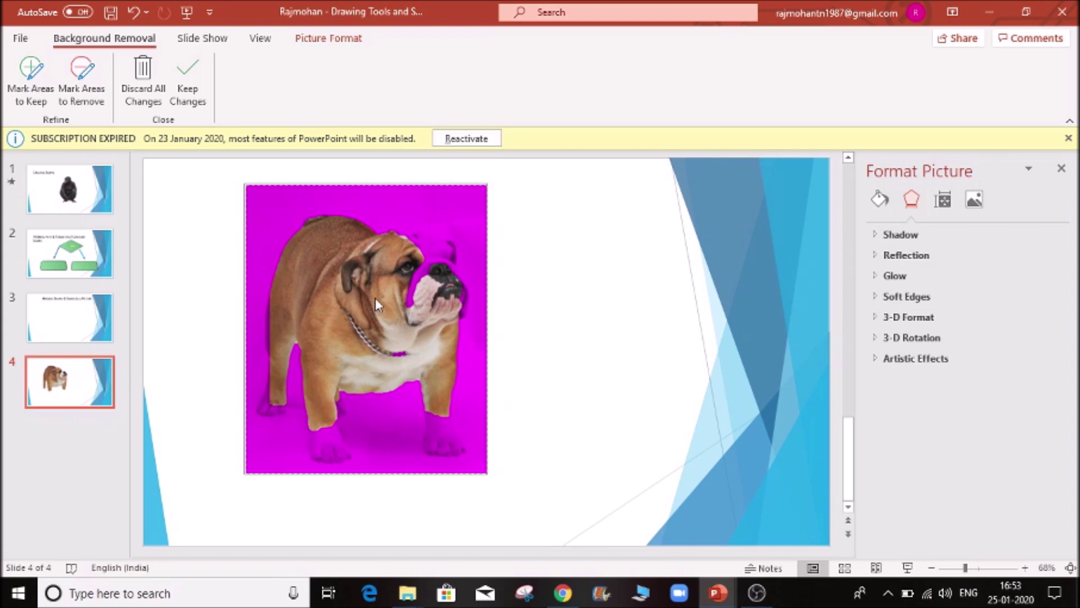
click(196, 90)
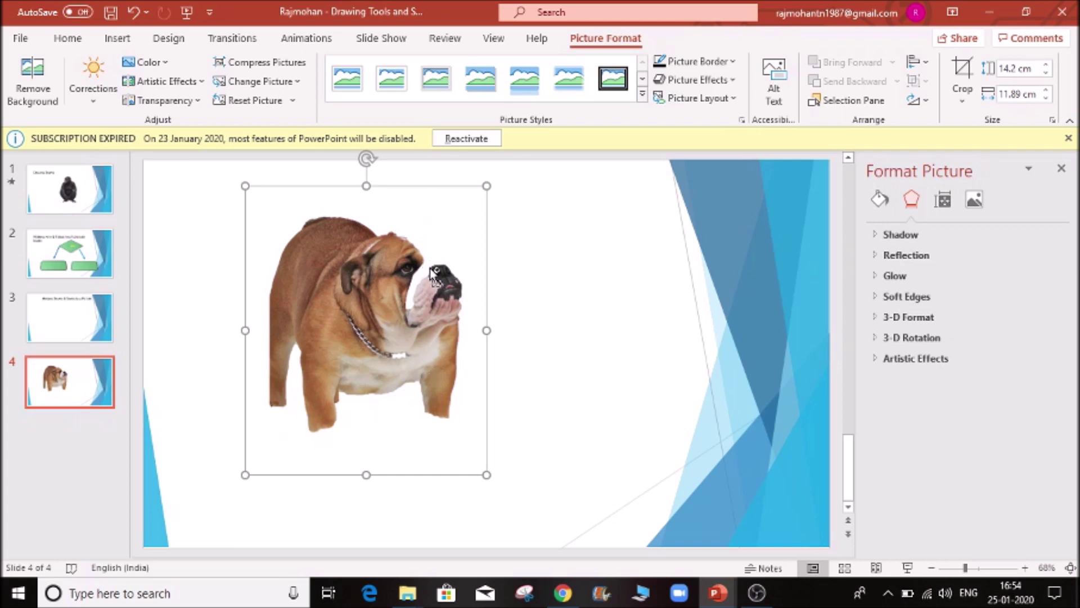
key(ctrl+z)
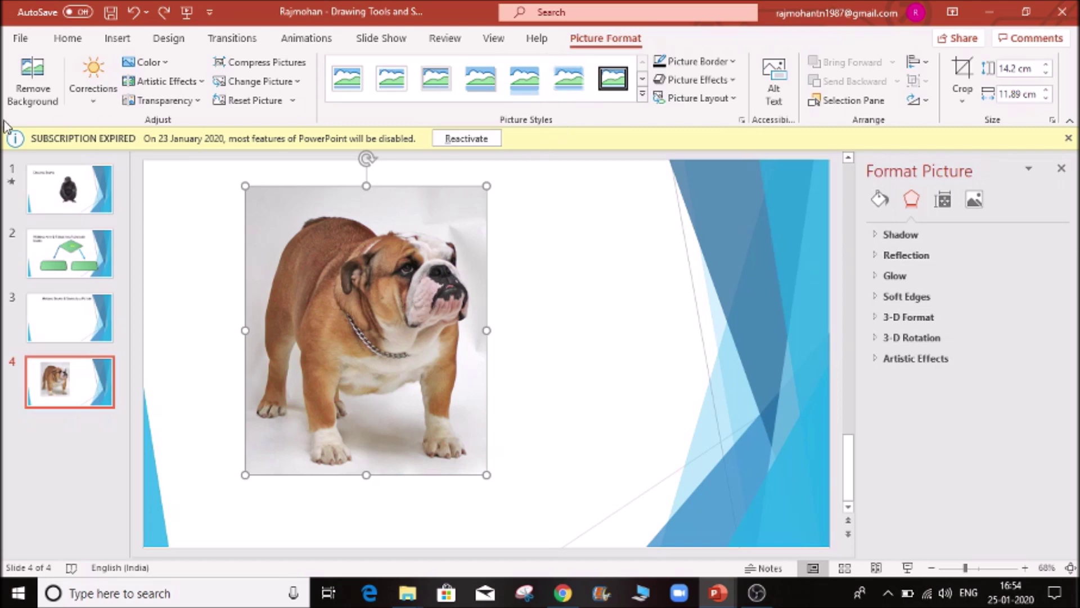
click(32, 96)
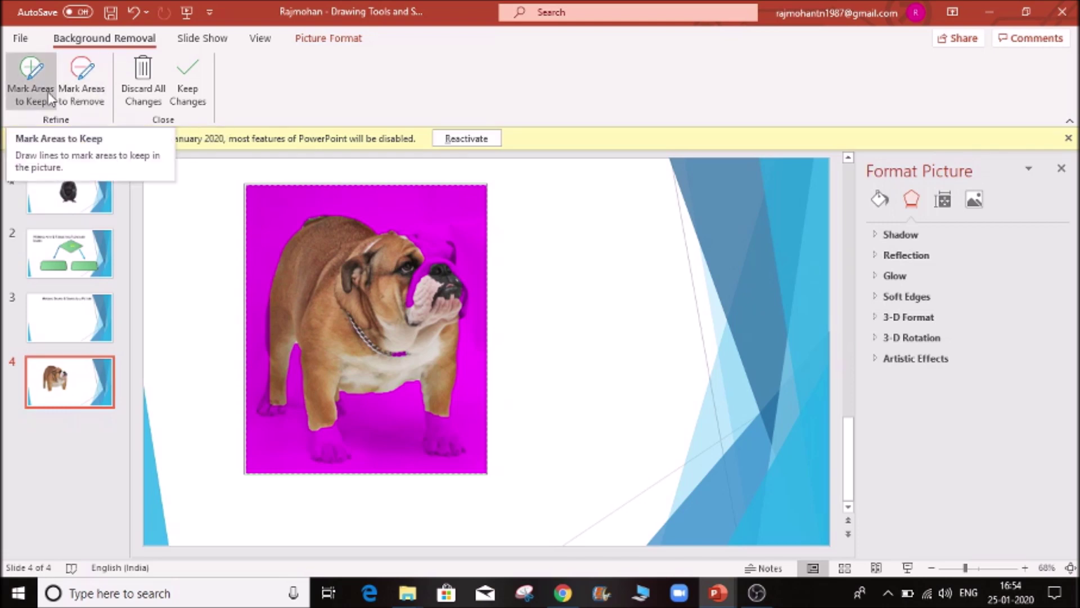
Mark the back, head, front leg and paw to keep, apply the removal, and shrink to 11.16 cm wide
click(25, 100)
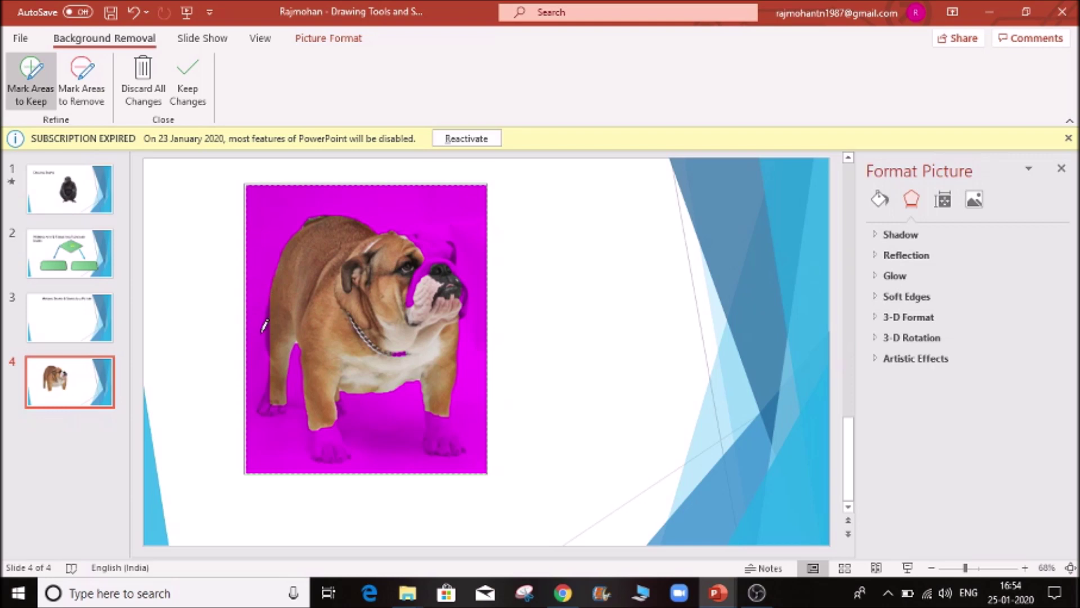
drag(262, 306, 275, 260)
mouse_move(290, 220)
mouse_down()
mouse_move(308, 204)
mouse_move(367, 199)
mouse_move(401, 225)
mouse_move(453, 226)
mouse_move(470, 245)
mouse_move(476, 298)
mouse_move(470, 437)
mouse_move(444, 460)
mouse_move(411, 420)
mouse_move(414, 399)
mouse_move(354, 398)
mouse_move(355, 450)
mouse_move(297, 430)
mouse_move(306, 383)
mouse_up()
mouse_move(307, 344)
mouse_down()
mouse_move(287, 373)
mouse_move(284, 413)
mouse_move(254, 372)
mouse_move(262, 335)
mouse_move(274, 333)
mouse_up()
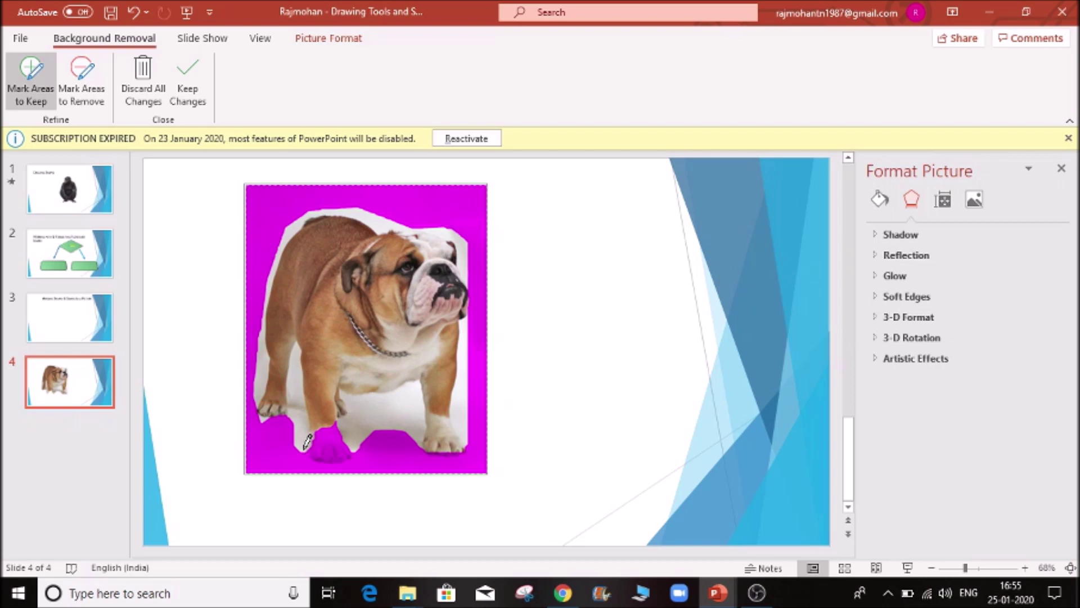
mouse_move(305, 449)
mouse_down()
mouse_move(320, 468)
mouse_move(359, 450)
mouse_up()
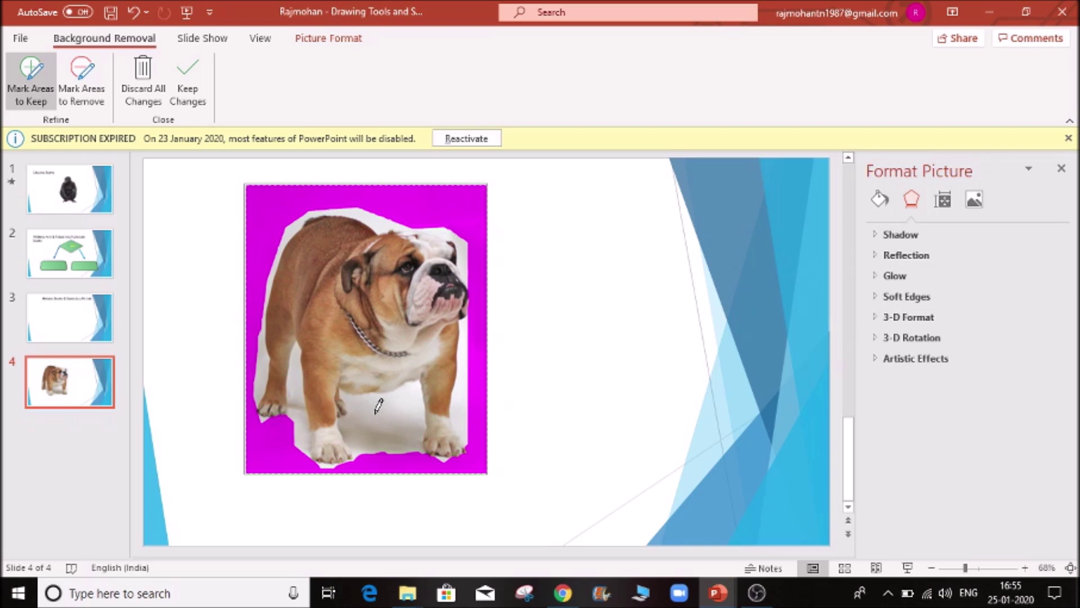
click(195, 98)
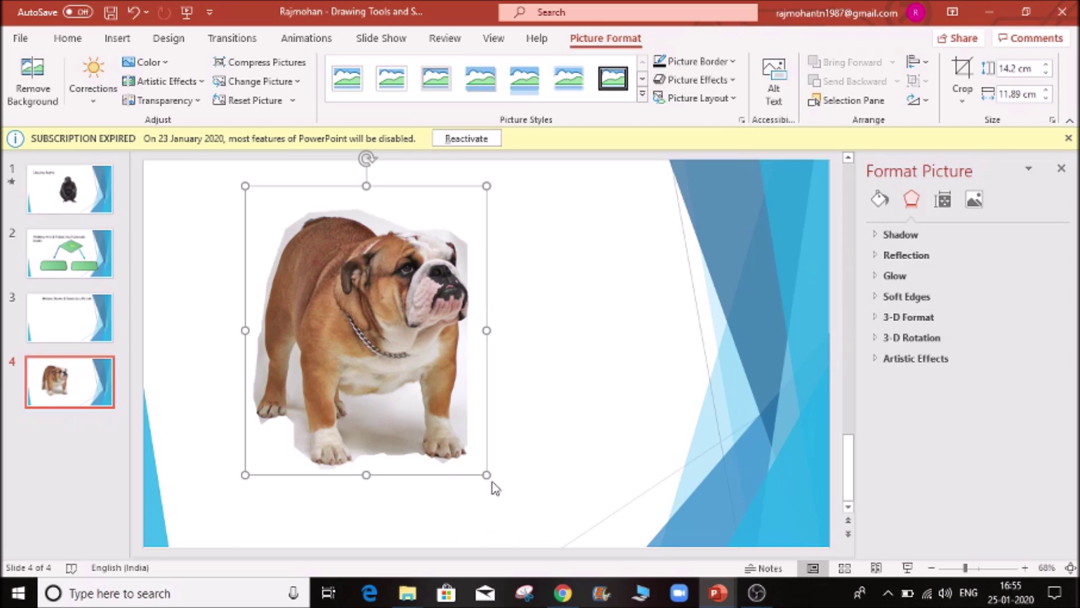
drag(487, 474, 434, 393)
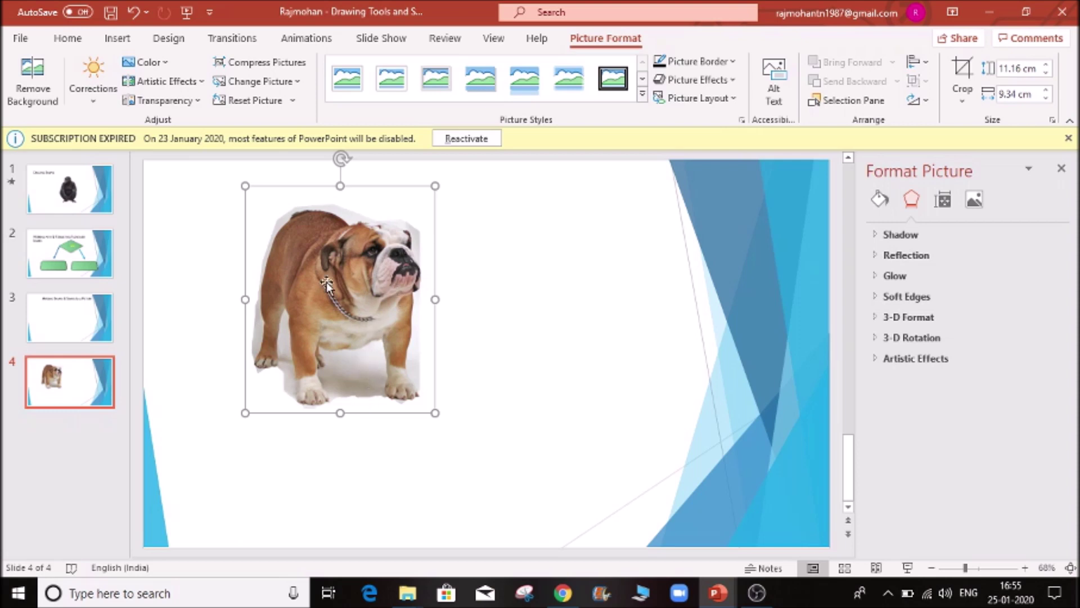
Enlarge the cut-out bulldog to 16.66 × 13.95 cm and nudge it into place
drag(326, 284, 305, 303)
drag(415, 432, 508, 457)
drag(429, 453, 414, 417)
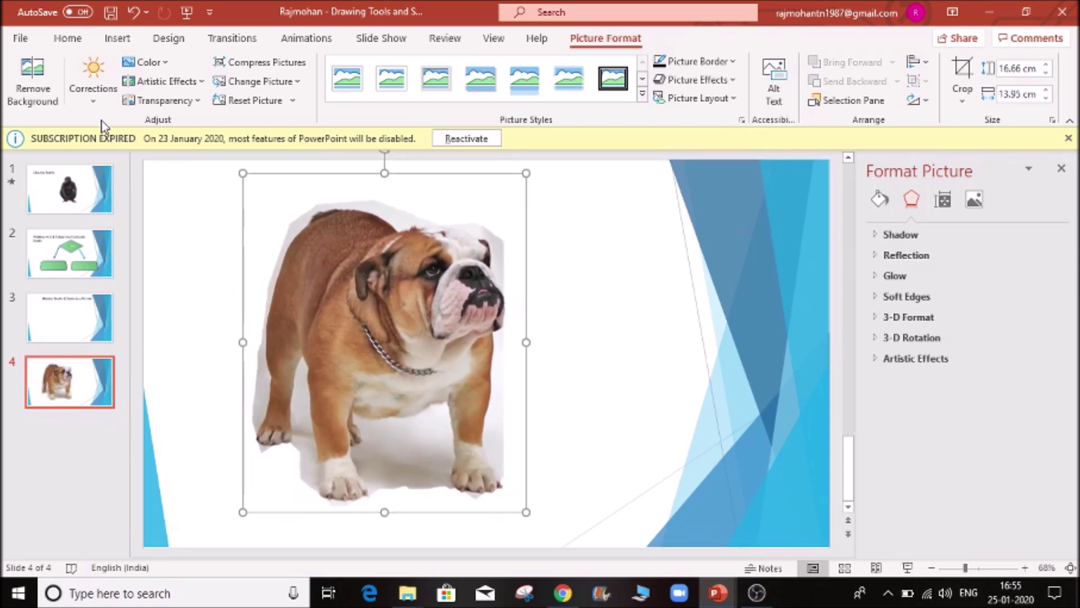
Try soften, maximum sharpen, and Brightness -40% Contrast -40% corrections on the picture
click(94, 107)
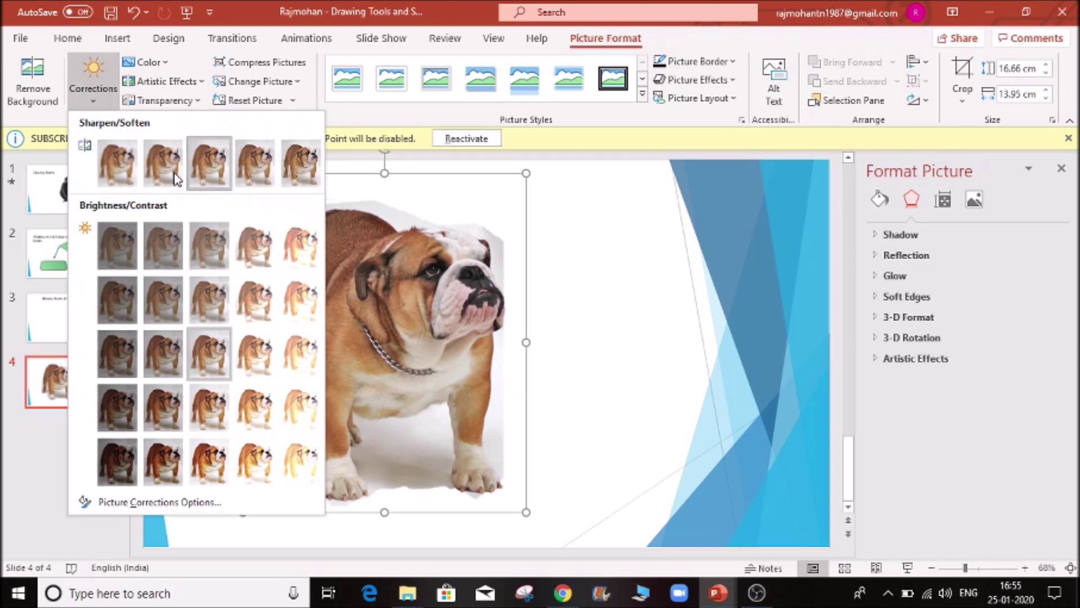
click(117, 163)
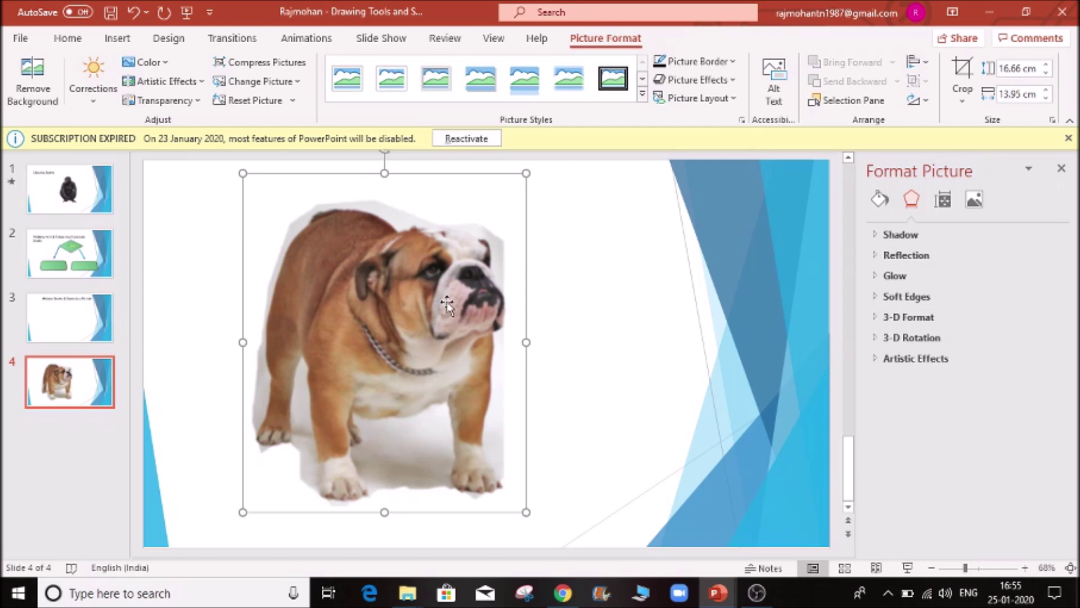
click(107, 99)
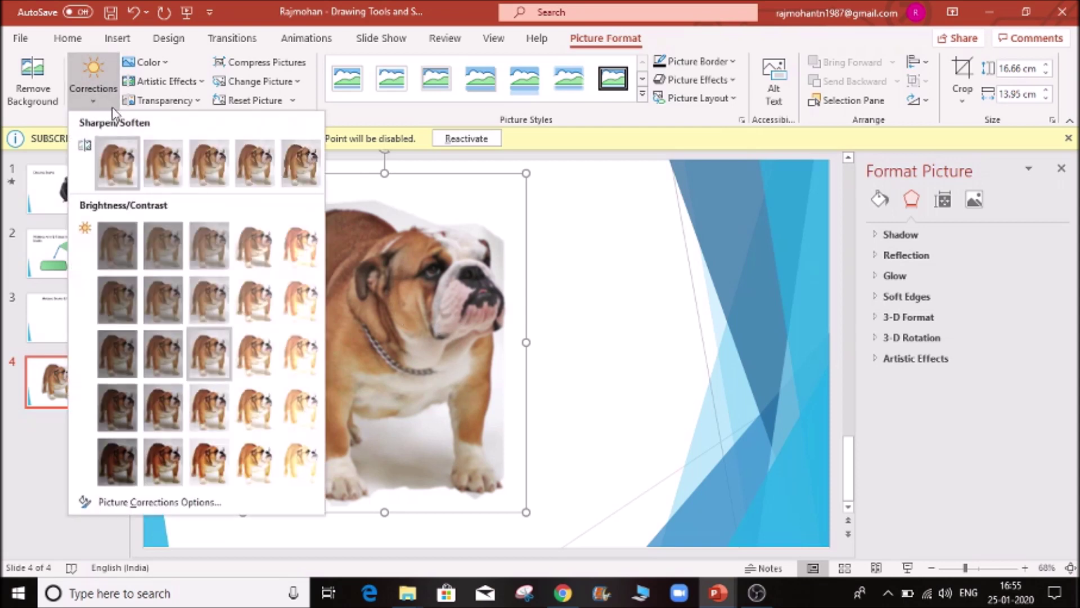
click(299, 162)
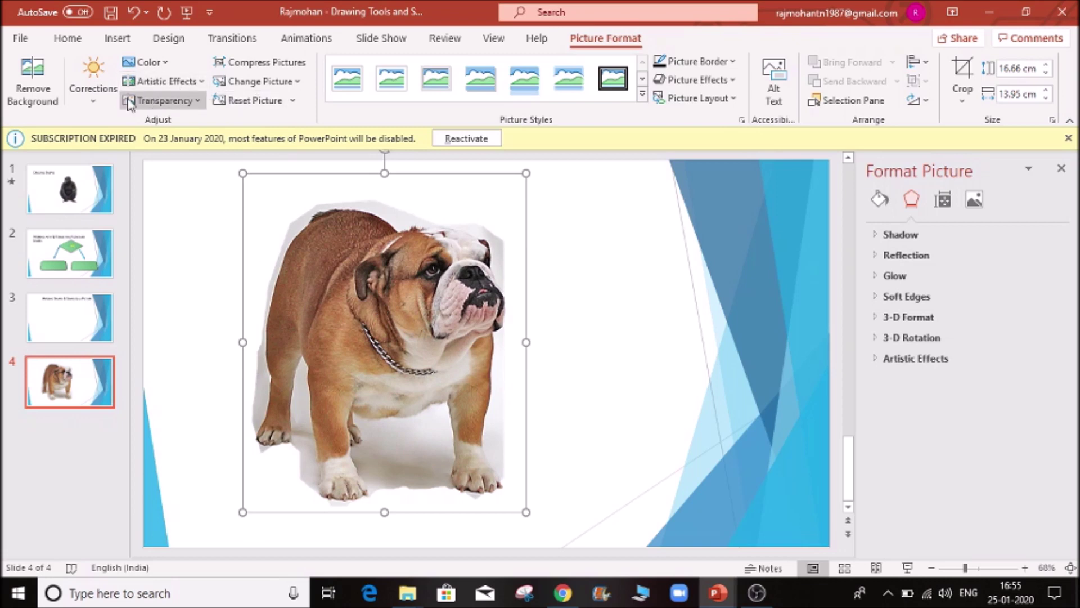
click(111, 106)
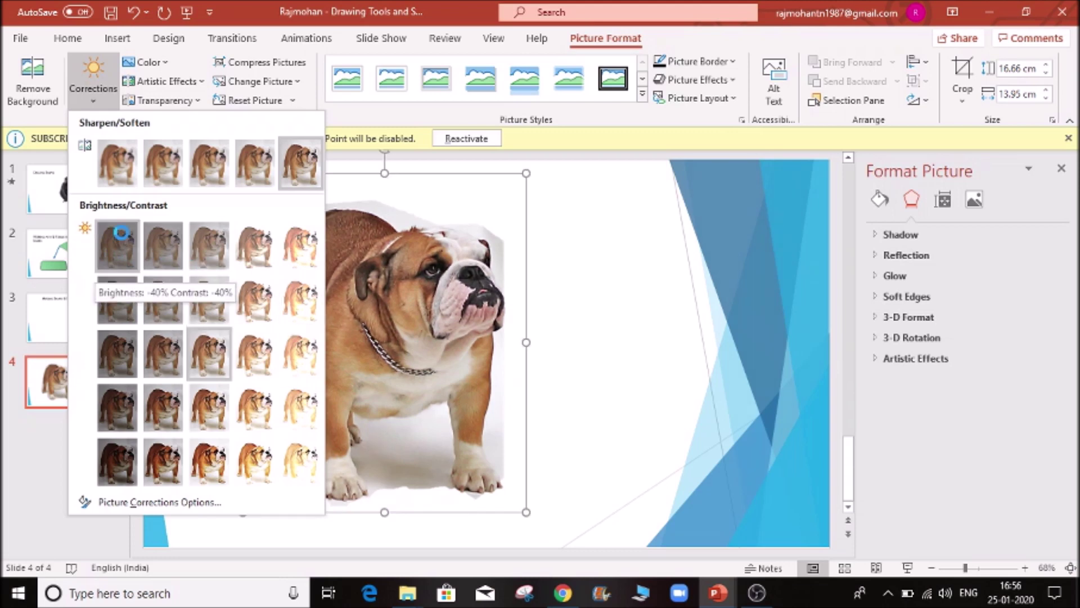
click(120, 232)
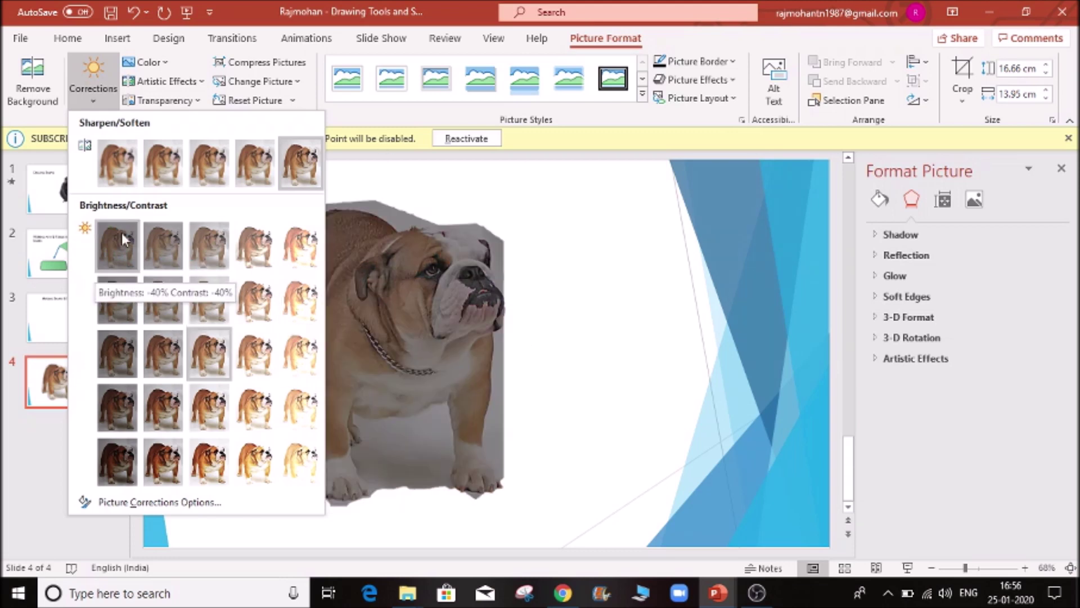
click(122, 232)
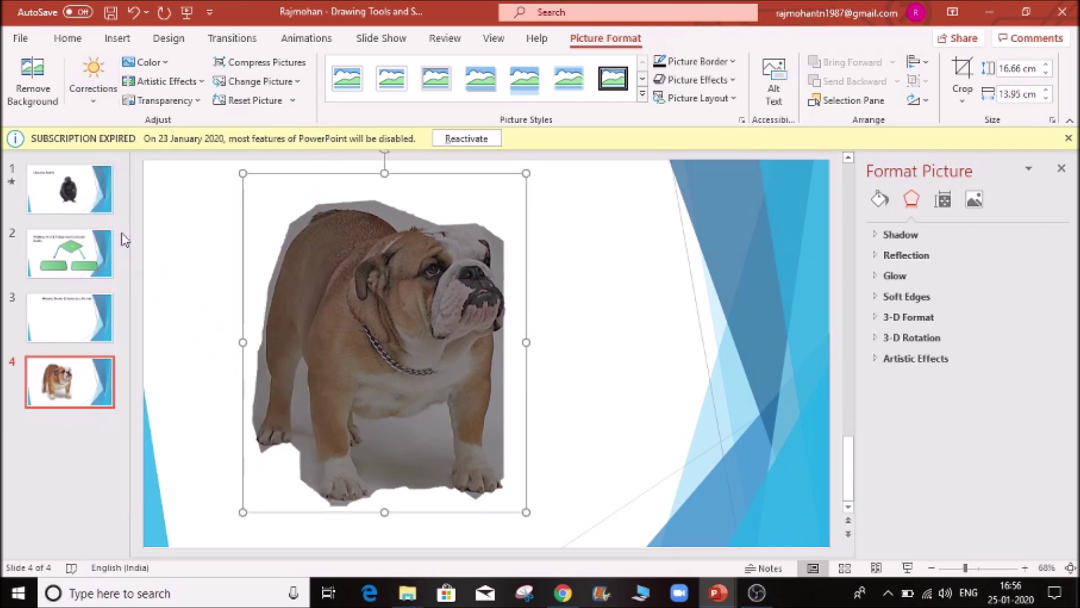
Try a much brighter correction, then restore Brightness 0% Contrast 0%
click(615, 297)
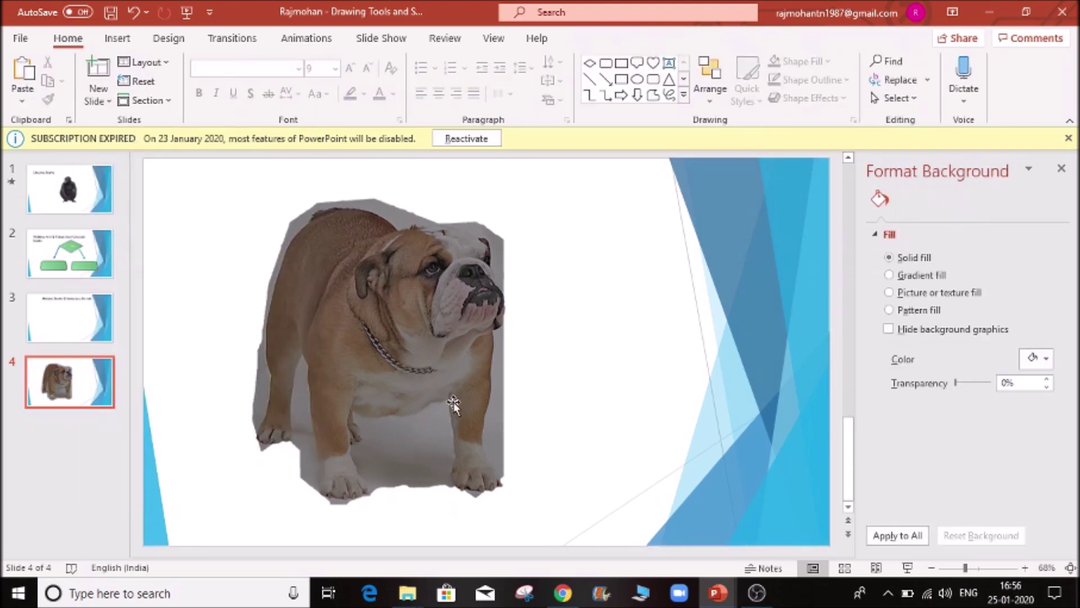
click(450, 371)
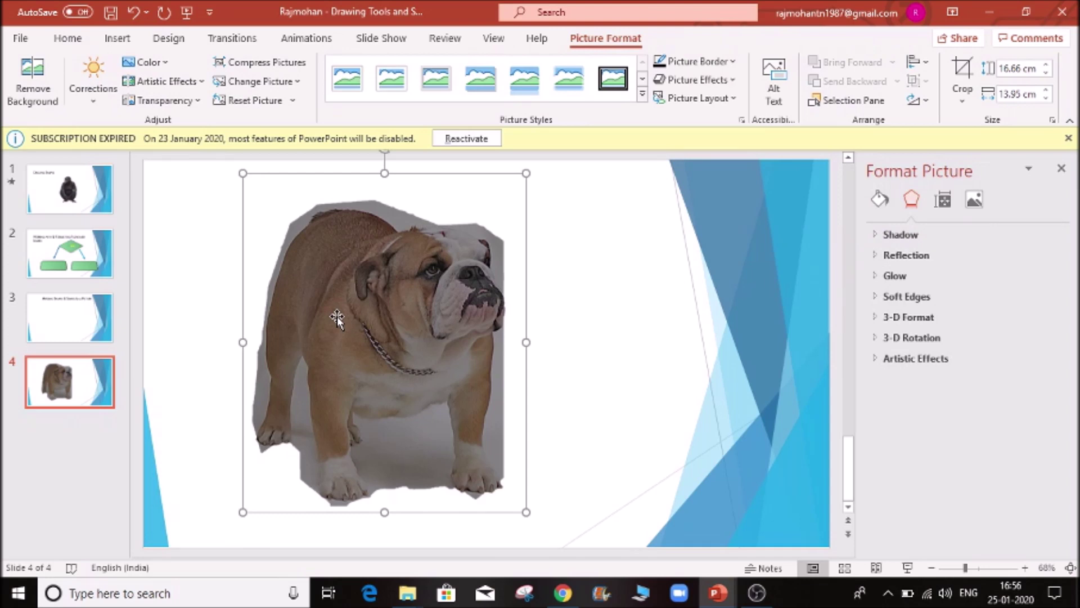
click(95, 100)
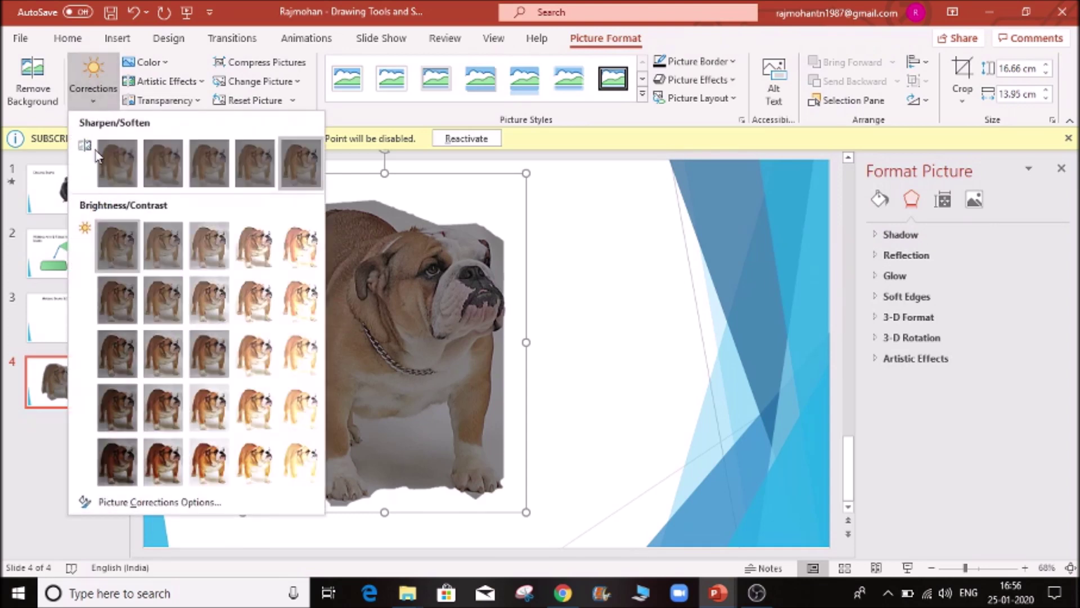
click(309, 465)
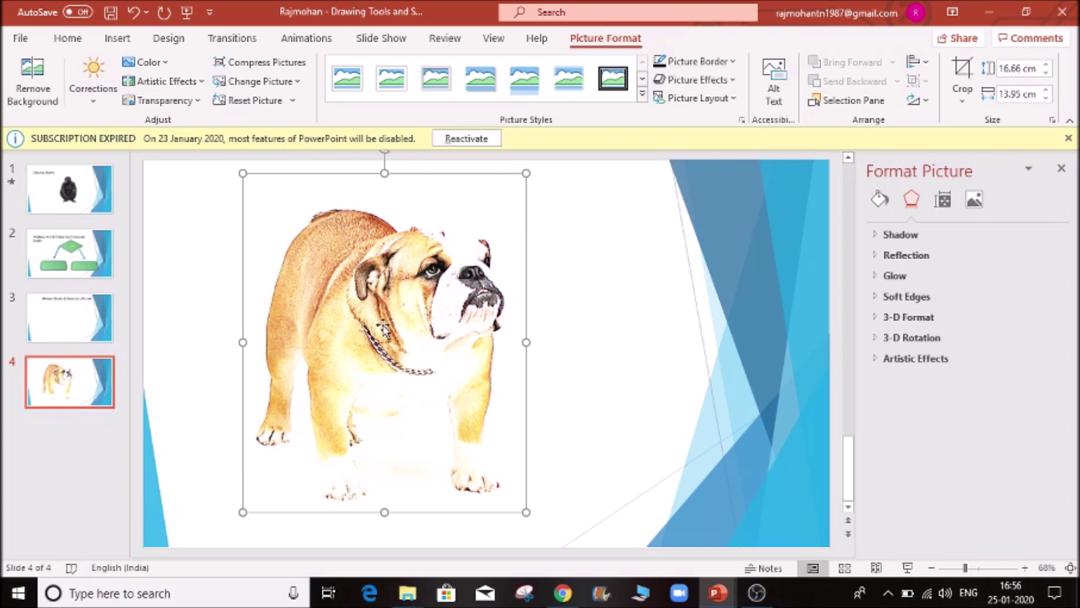
click(107, 105)
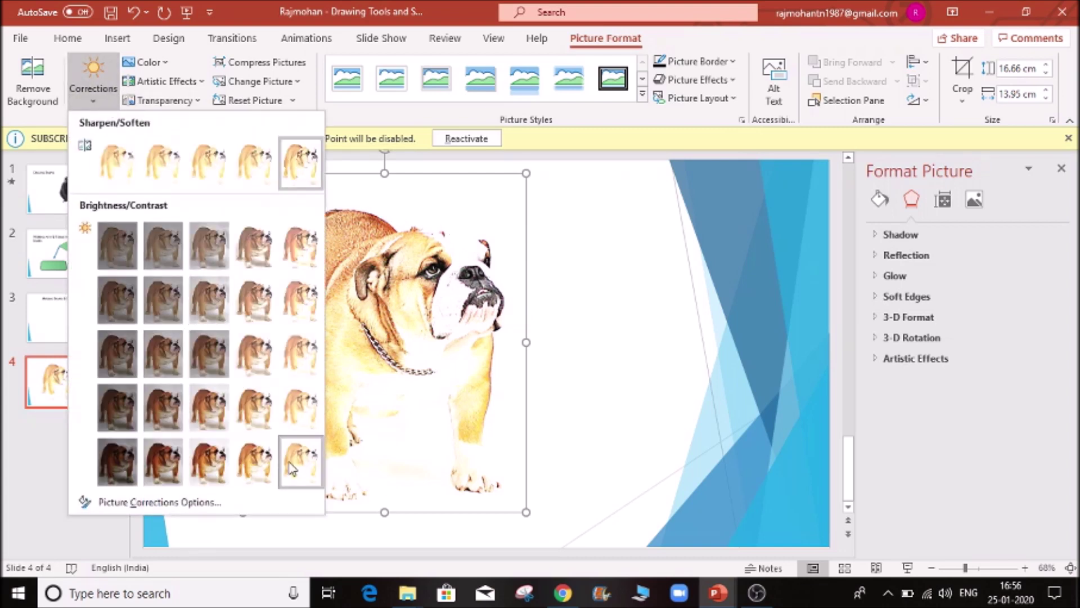
click(202, 359)
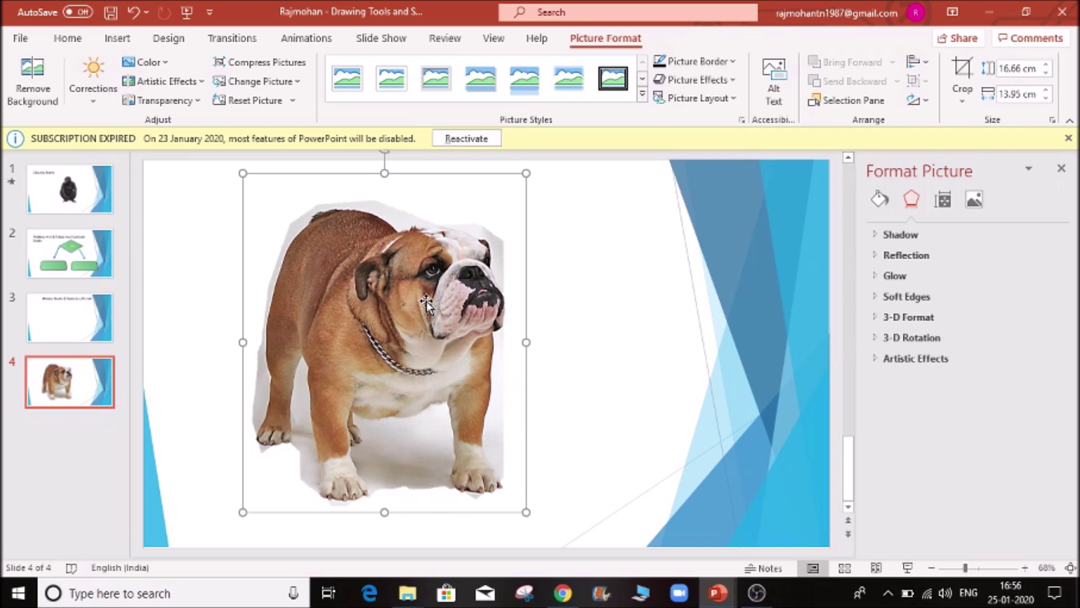
click(165, 65)
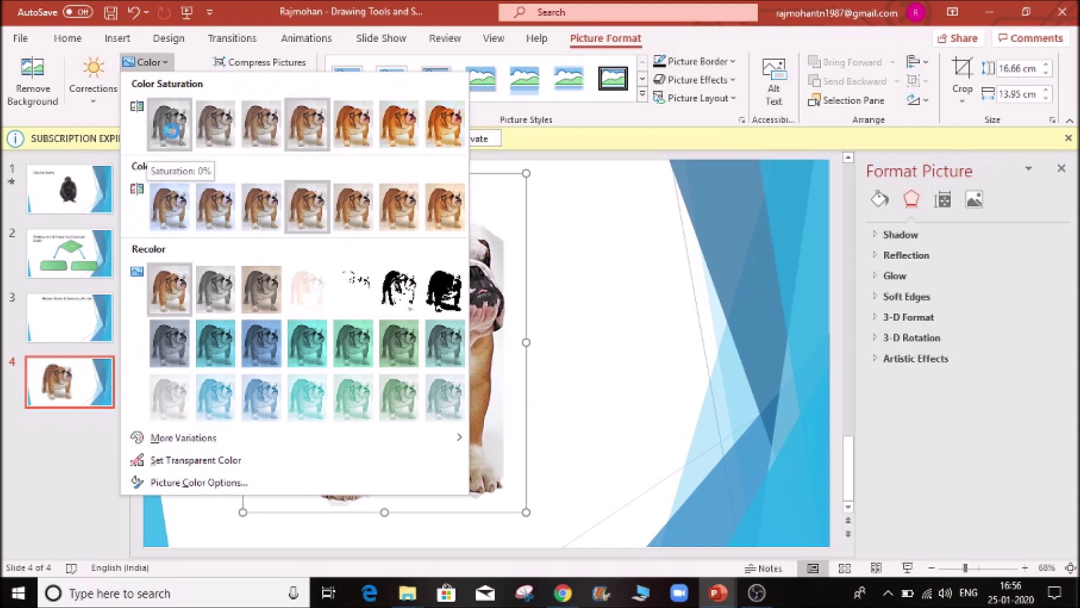
Try 0% saturation grayscale, maximum saturation, and a different colour tone on the picture
click(170, 131)
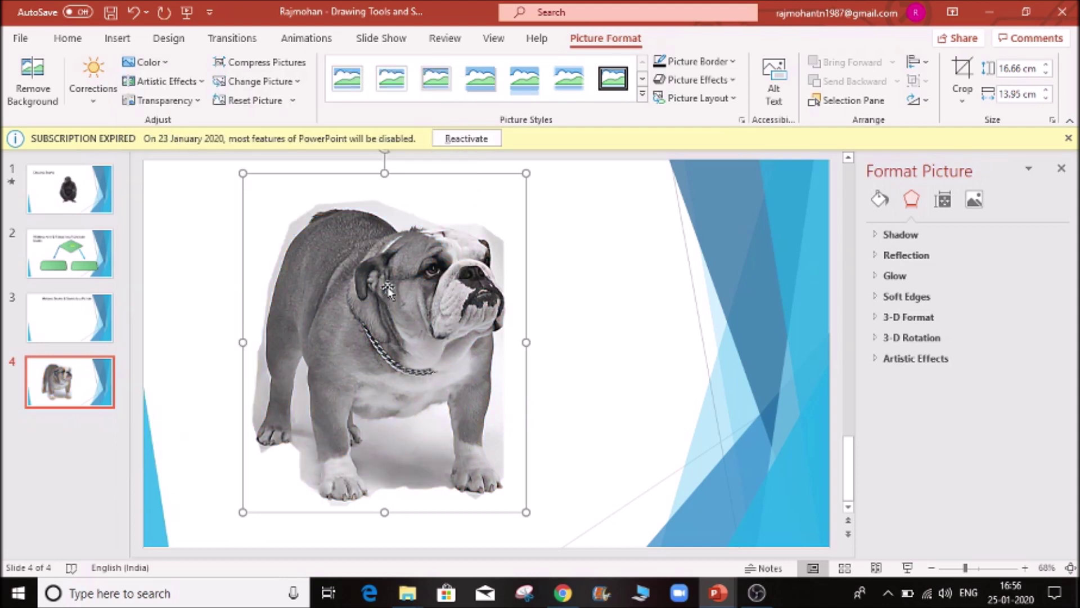
click(167, 61)
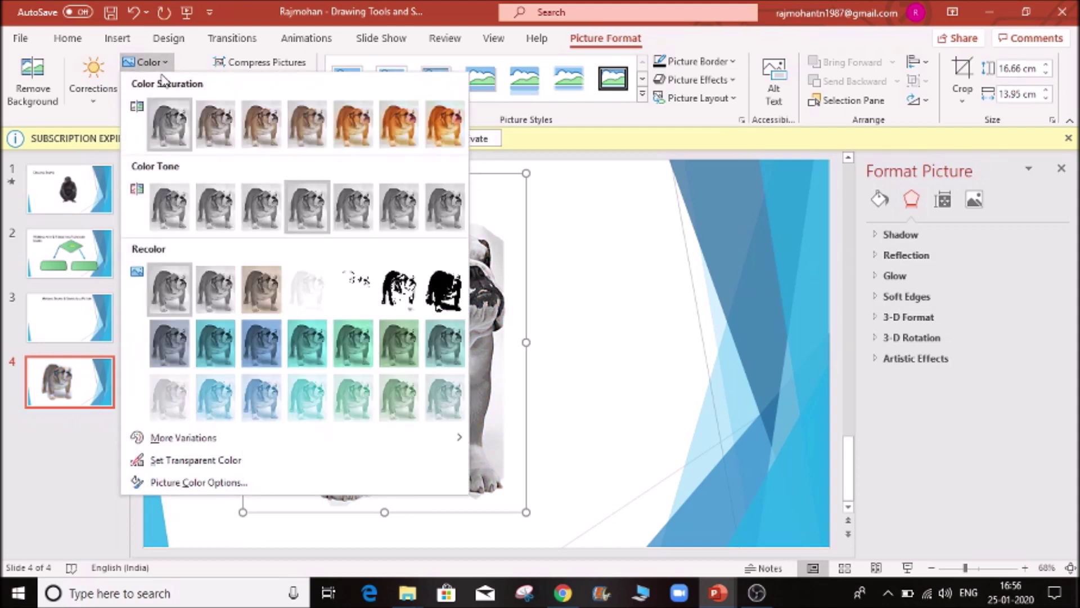
click(445, 127)
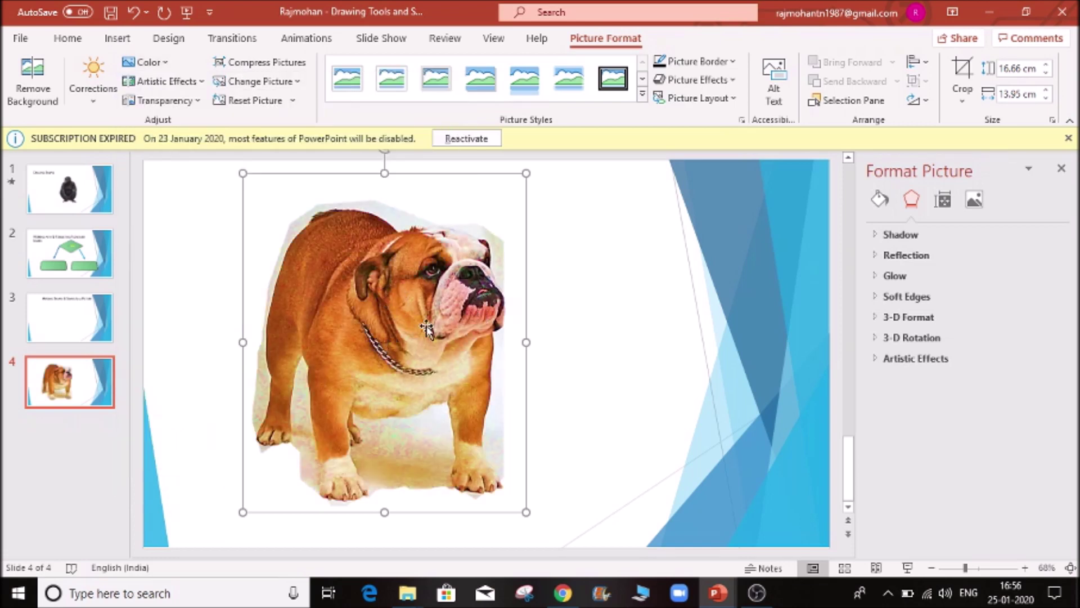
click(167, 61)
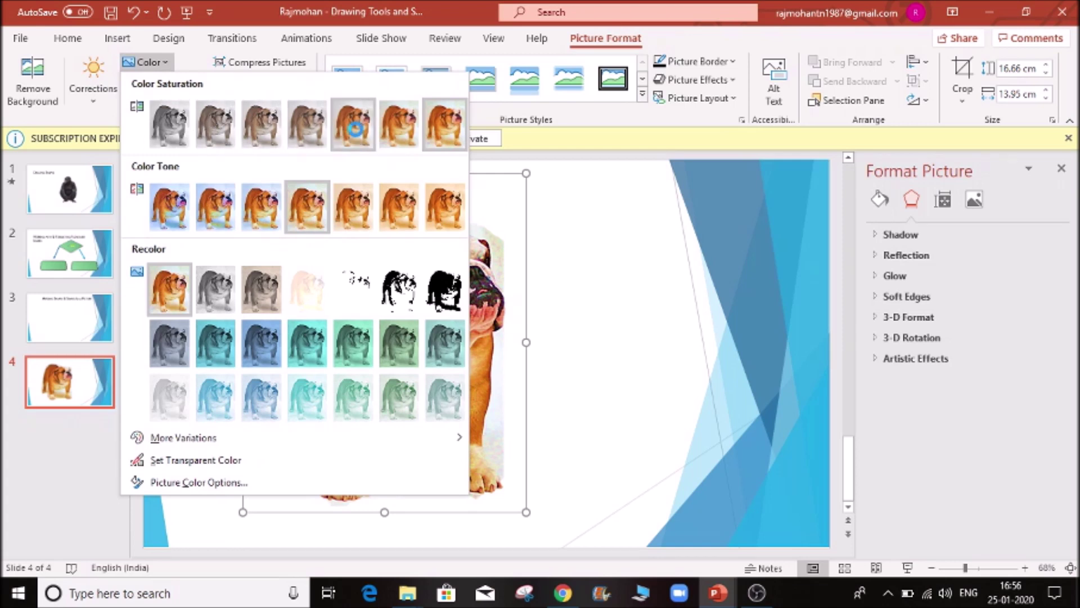
click(172, 209)
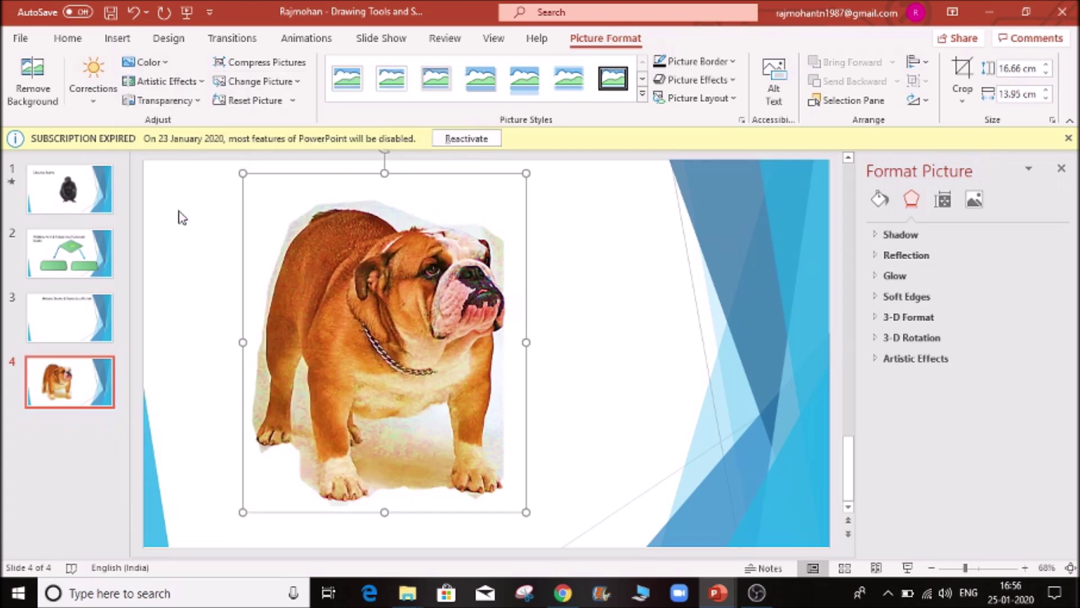
Recolour the picture Ice Blue, then tint it blue-grey from More Variations
click(168, 67)
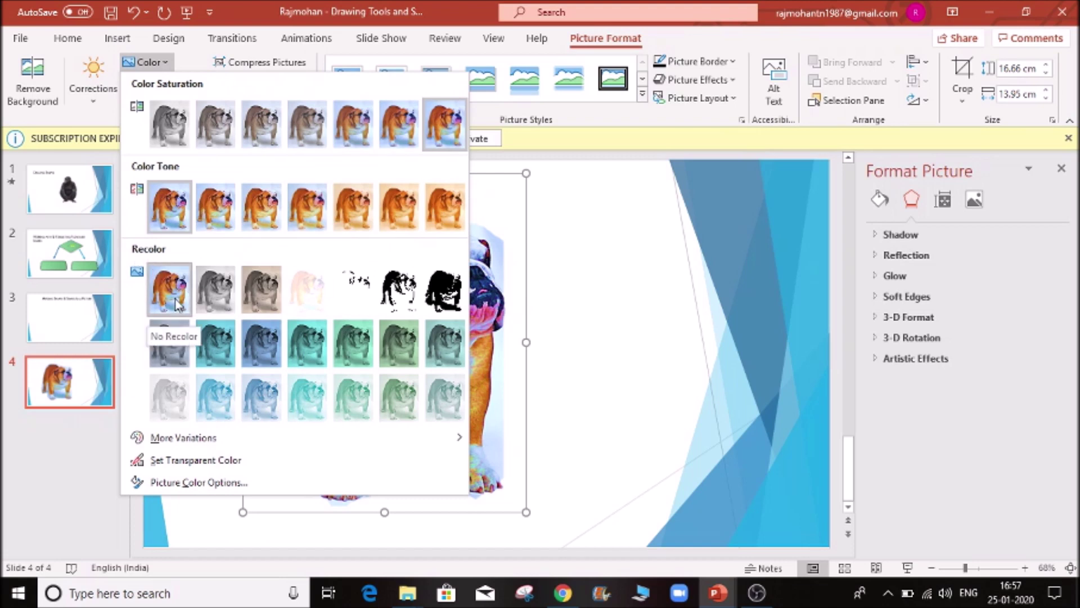
click(169, 397)
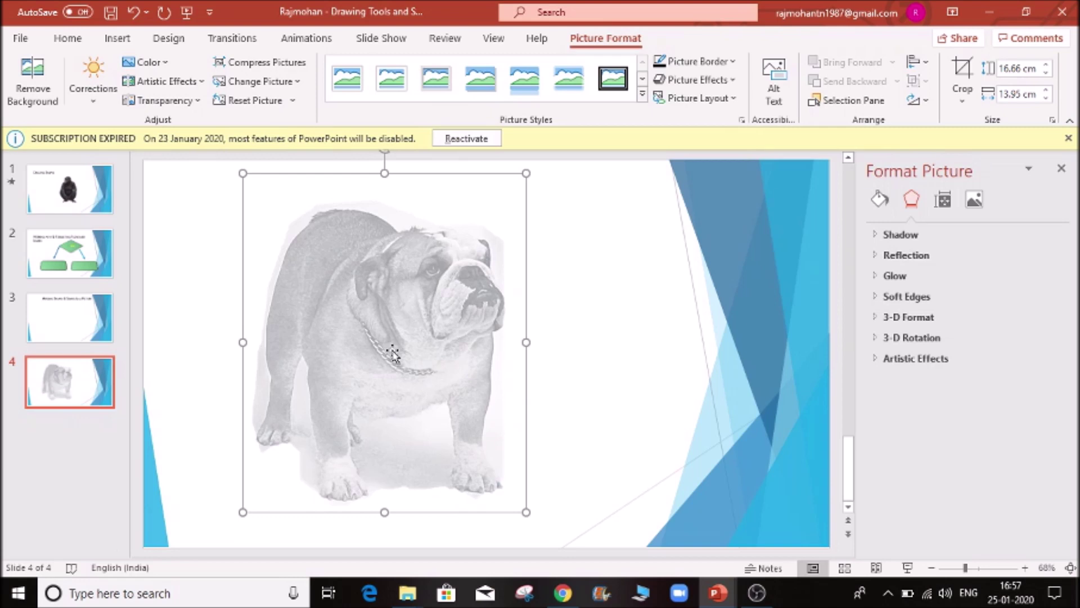
click(163, 63)
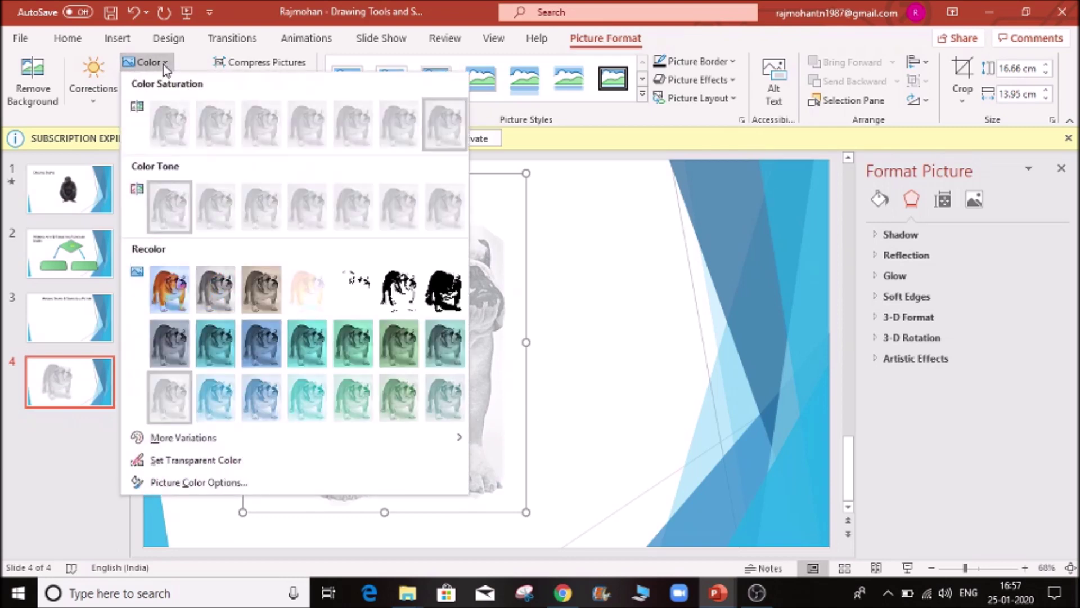
mouse_move(210, 447)
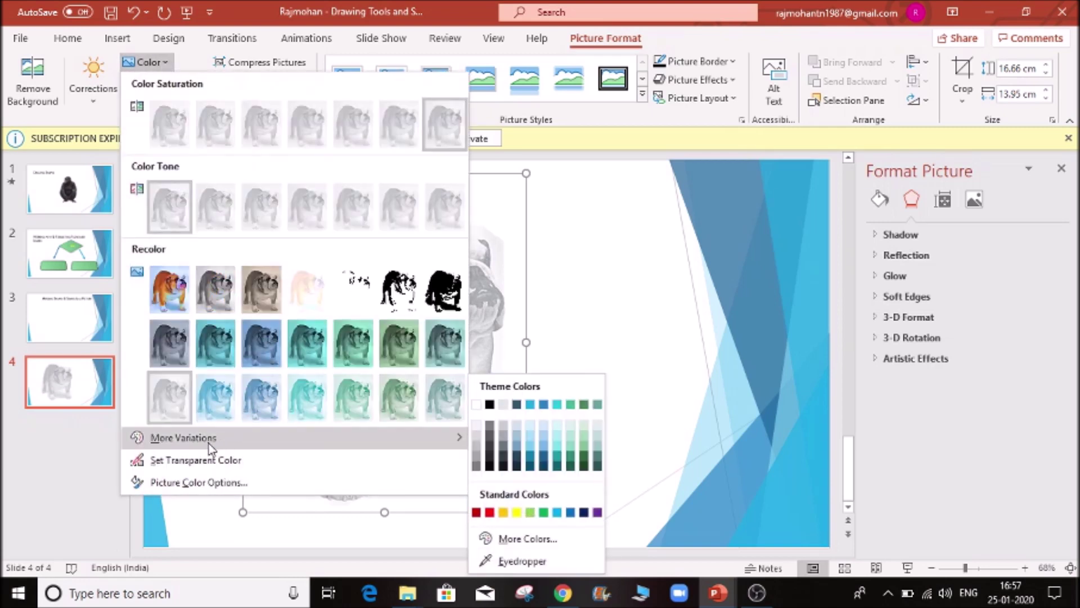
click(516, 425)
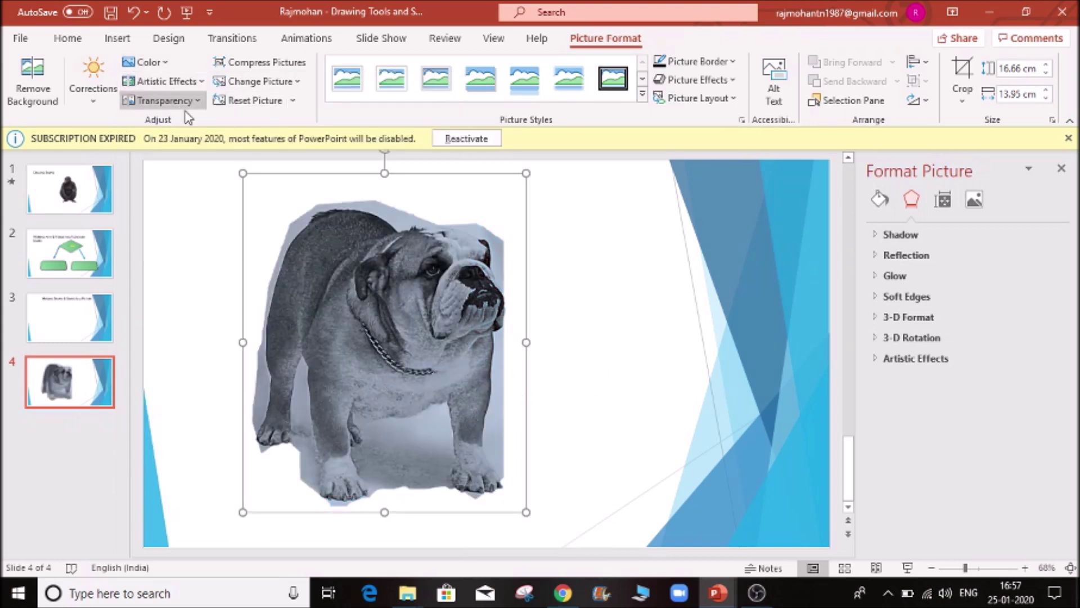
Apply the Watercolor Sponge artistic effect, try Glow Edges, then undo Glow Edges
click(209, 83)
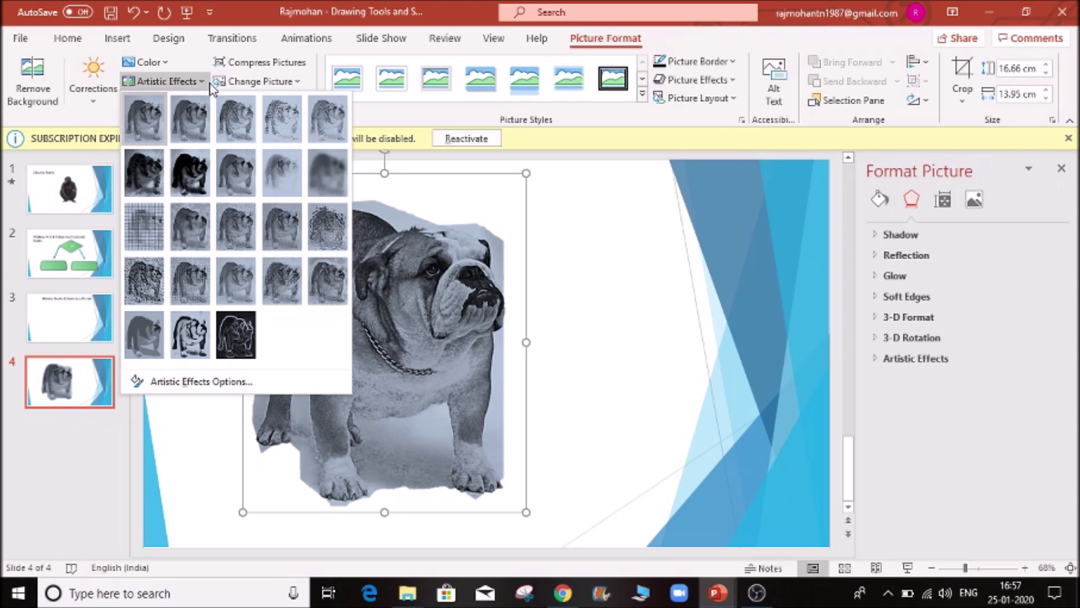
click(194, 228)
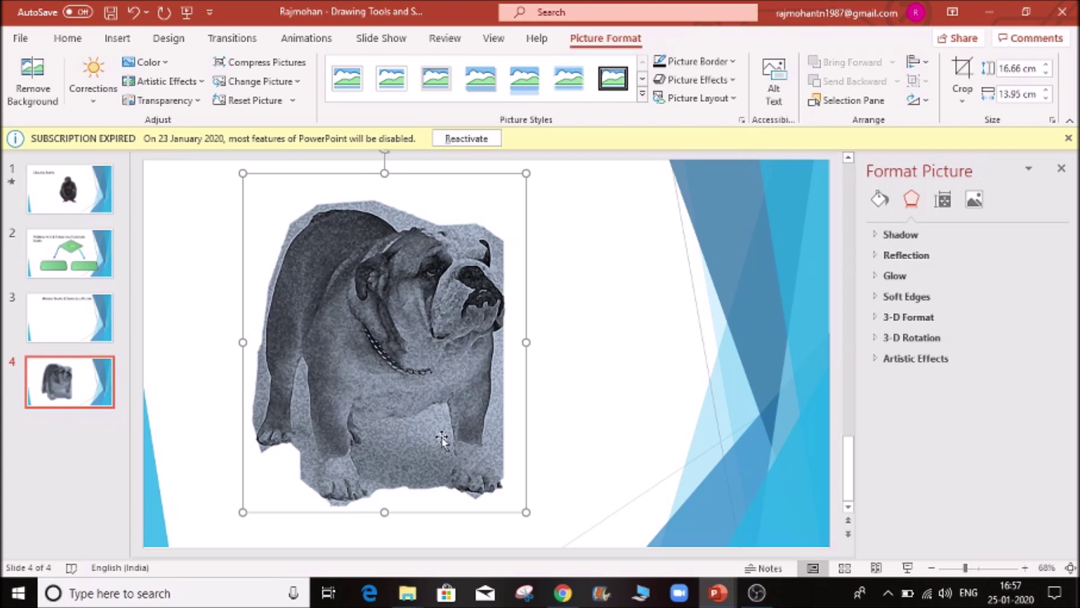
click(201, 82)
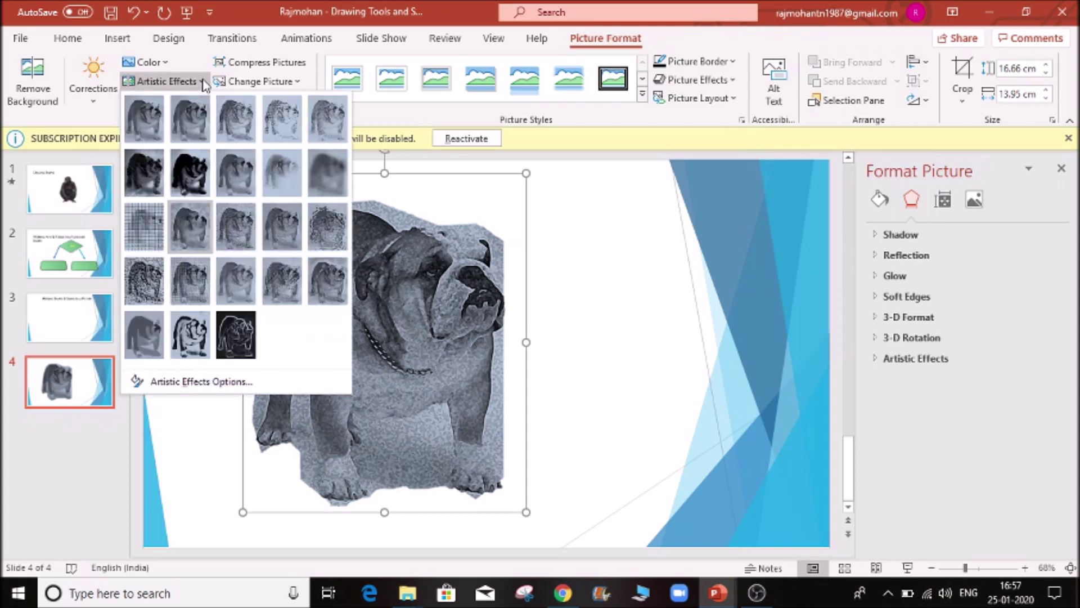
click(231, 333)
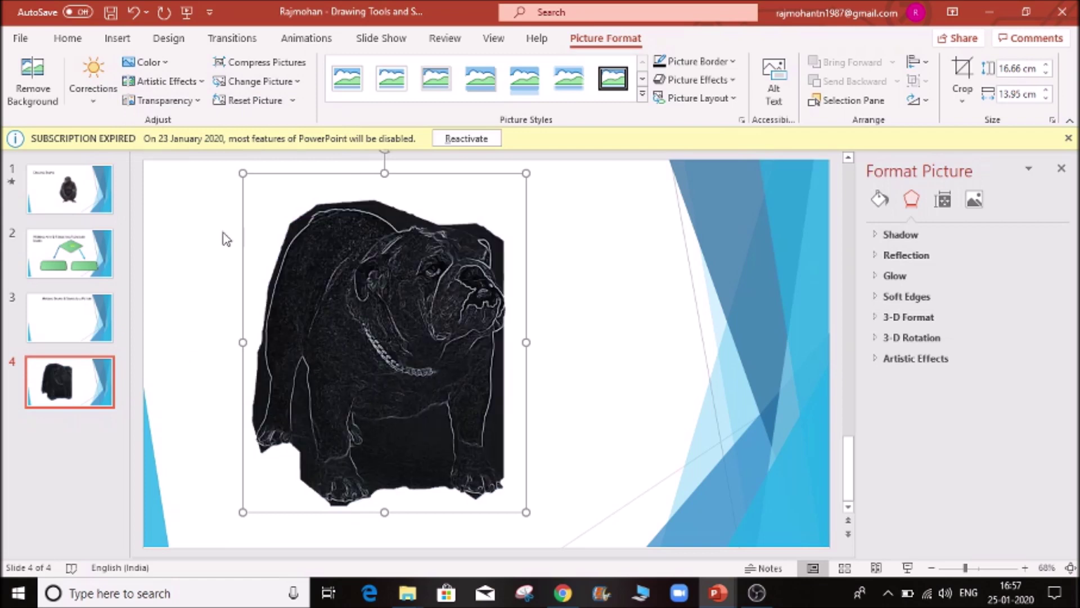
click(686, 307)
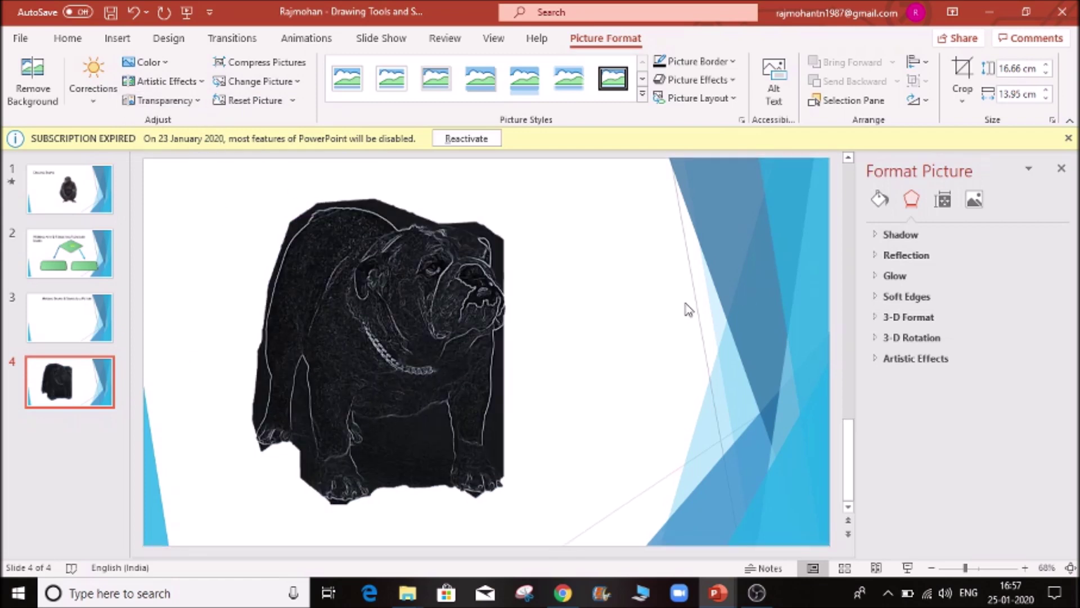
key(ctrl+z)
key(ctrl+z)
key(ctrl+z)
key(ctrl+z)
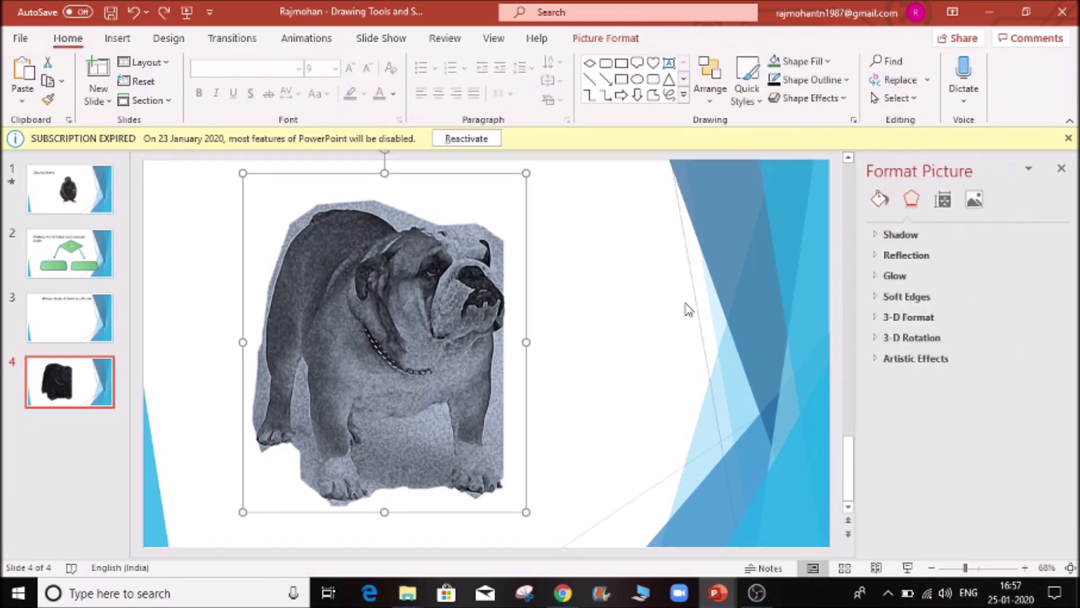
Undo back to the original colour photo and keep the picture at 0% transparency
key(ctrl+z)
key(ctrl+z)
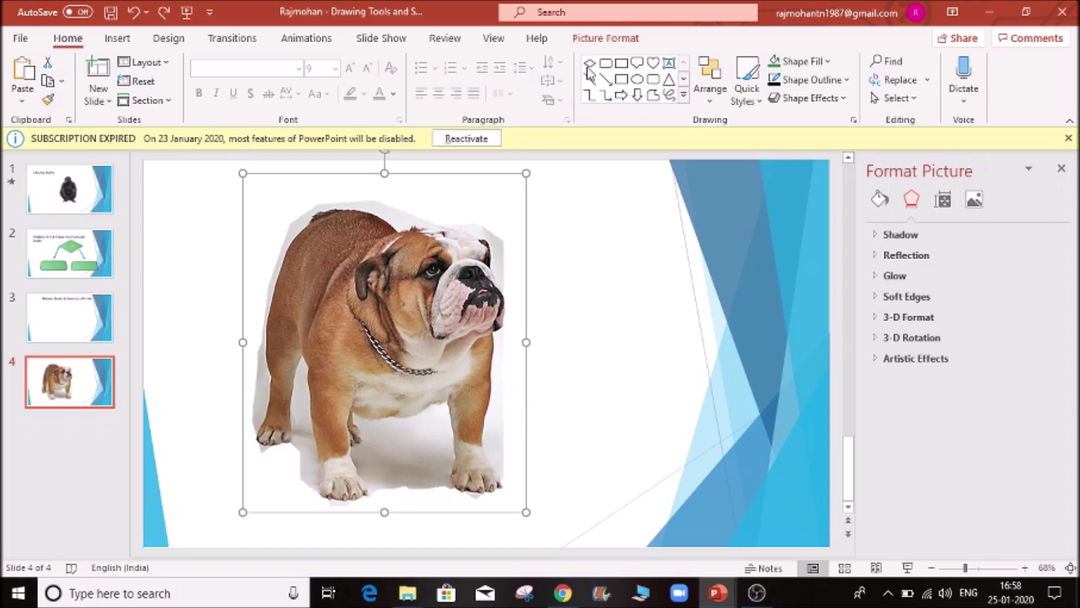
click(606, 40)
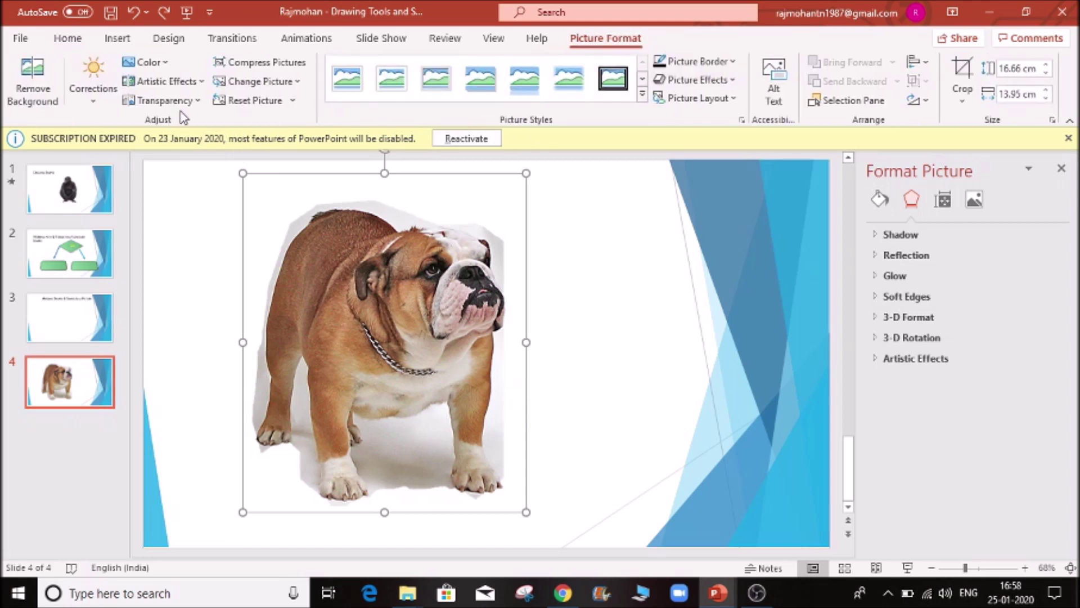
click(199, 101)
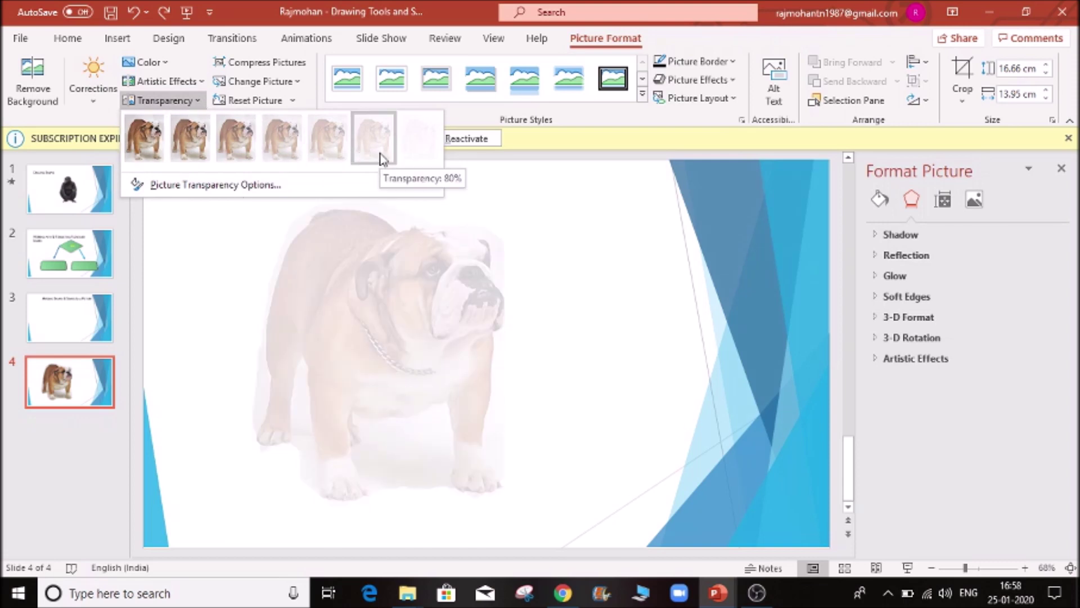
click(140, 139)
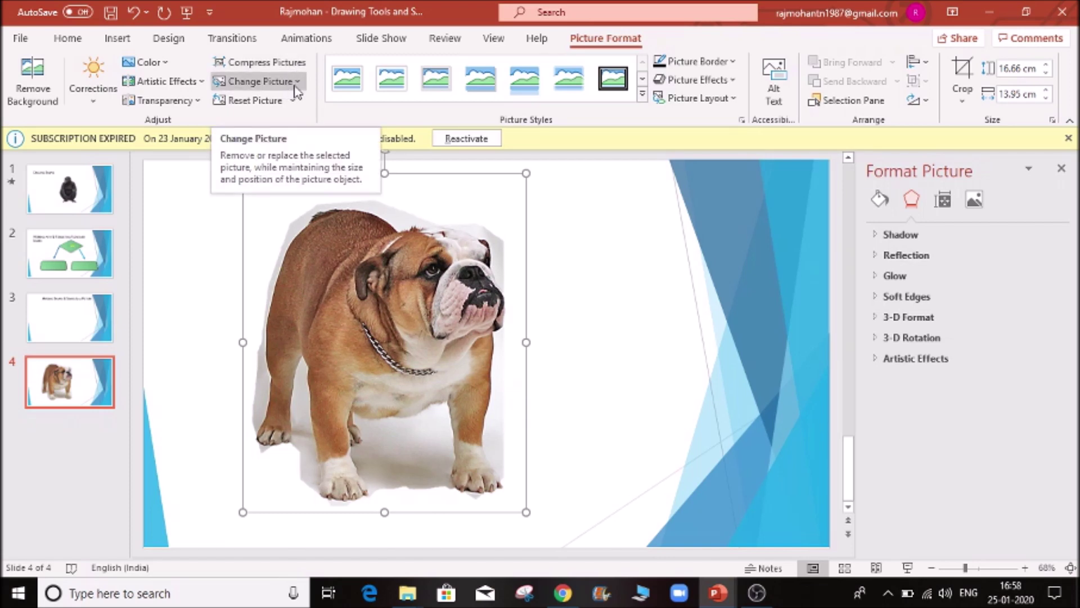
Check the Change Picture and Reset Picture options, closing both without applying
click(300, 82)
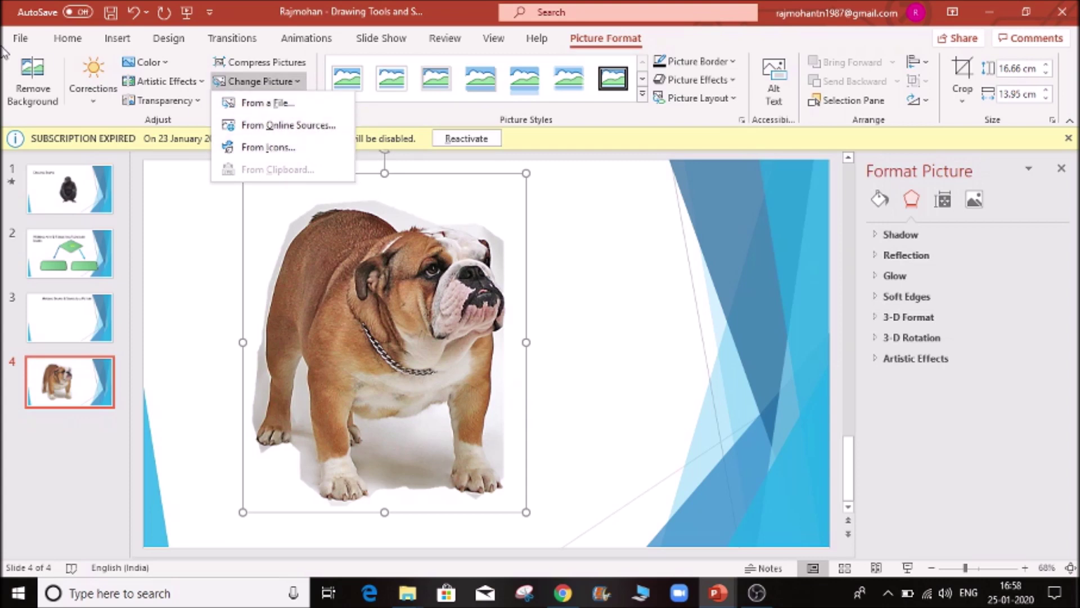
click(471, 265)
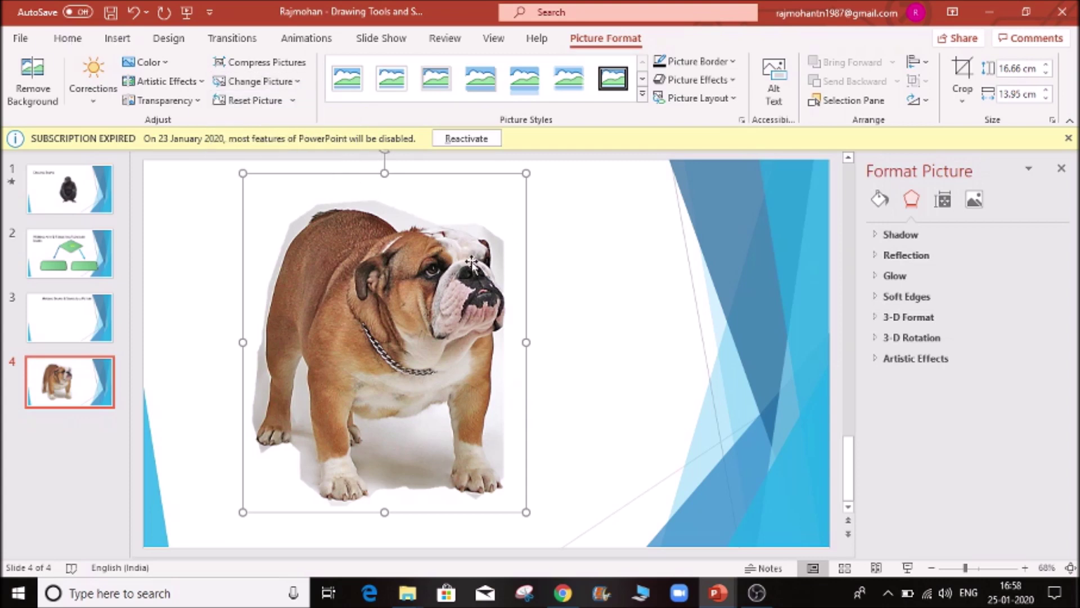
click(293, 101)
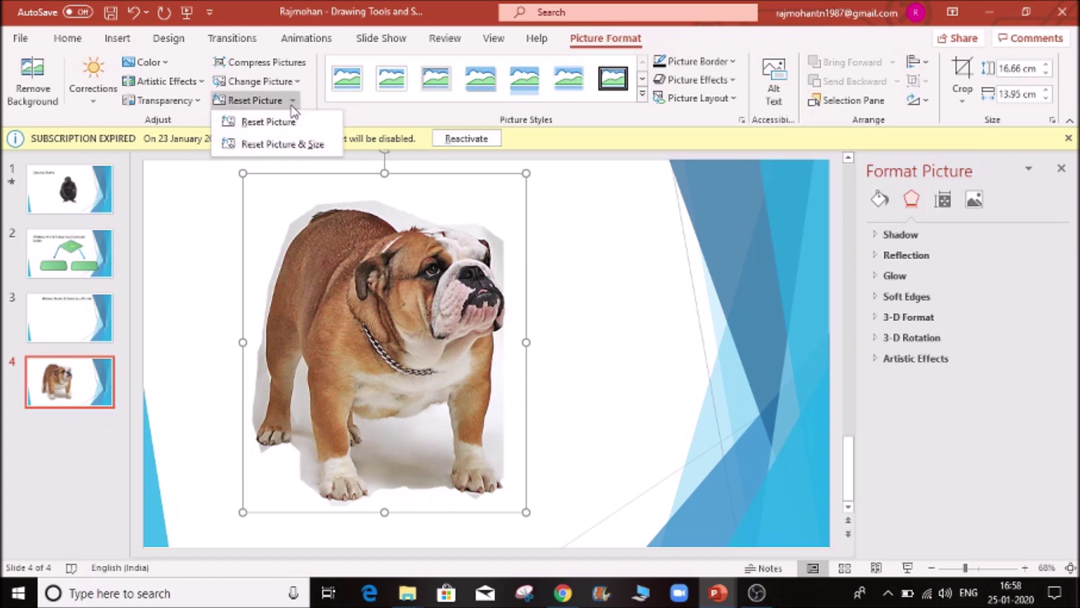
click(432, 277)
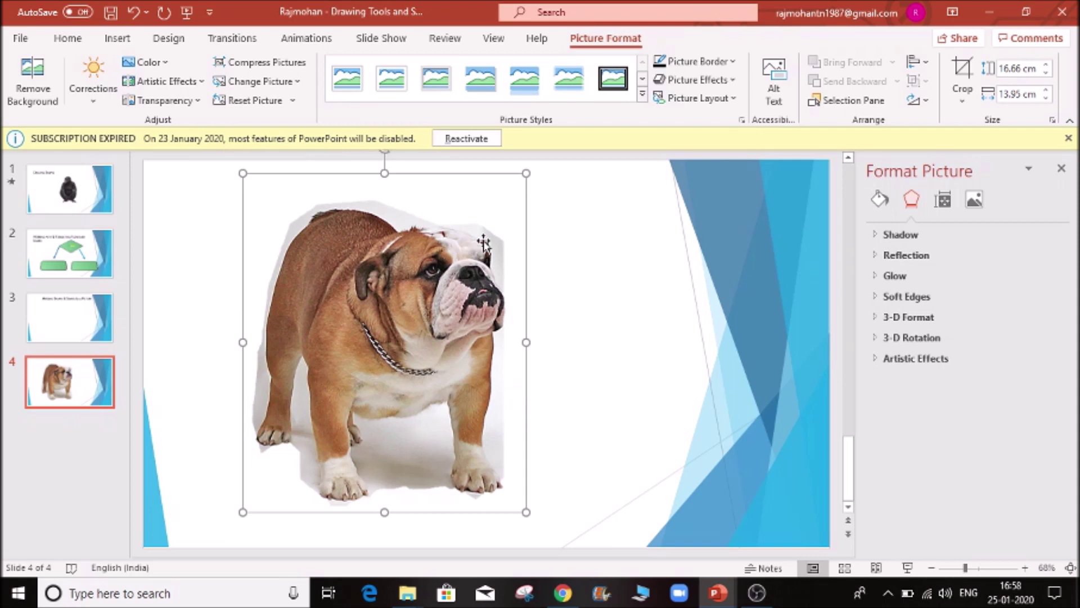
Try the metal oval frame picture style on the bulldog photo
click(641, 97)
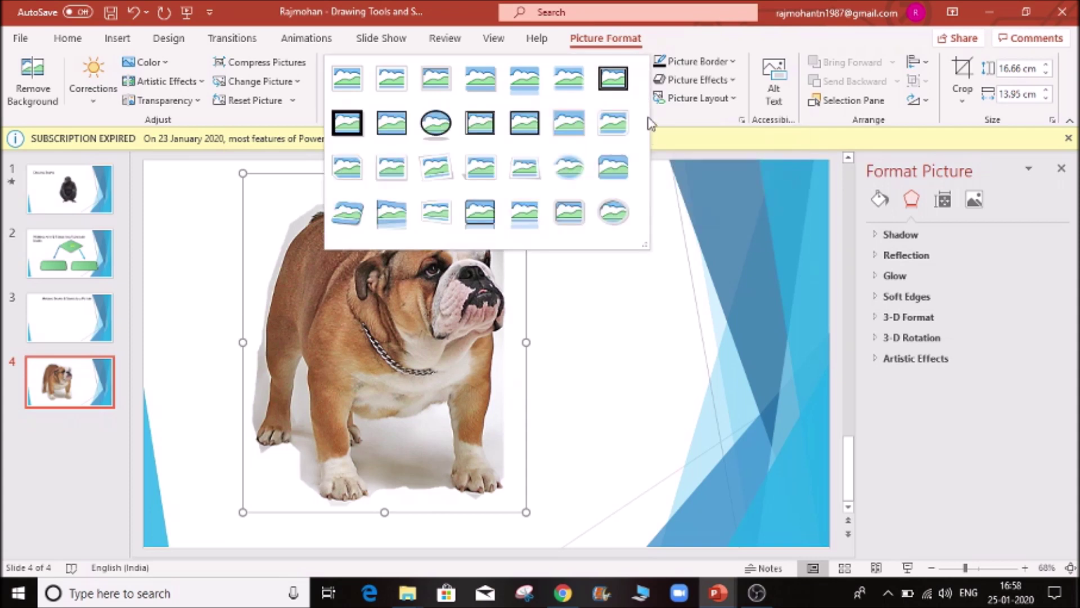
click(539, 396)
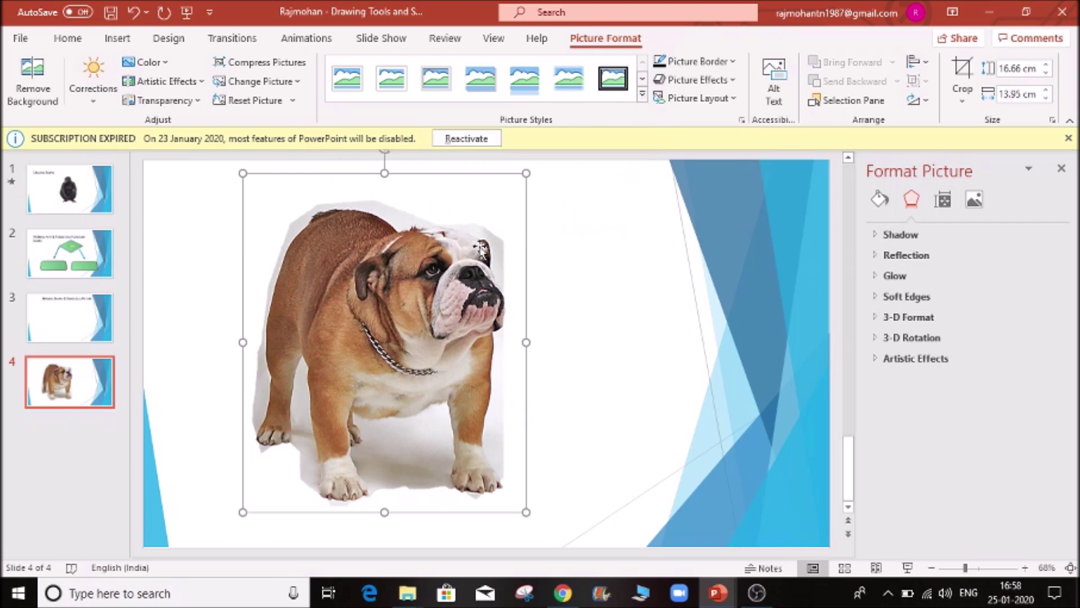
click(645, 97)
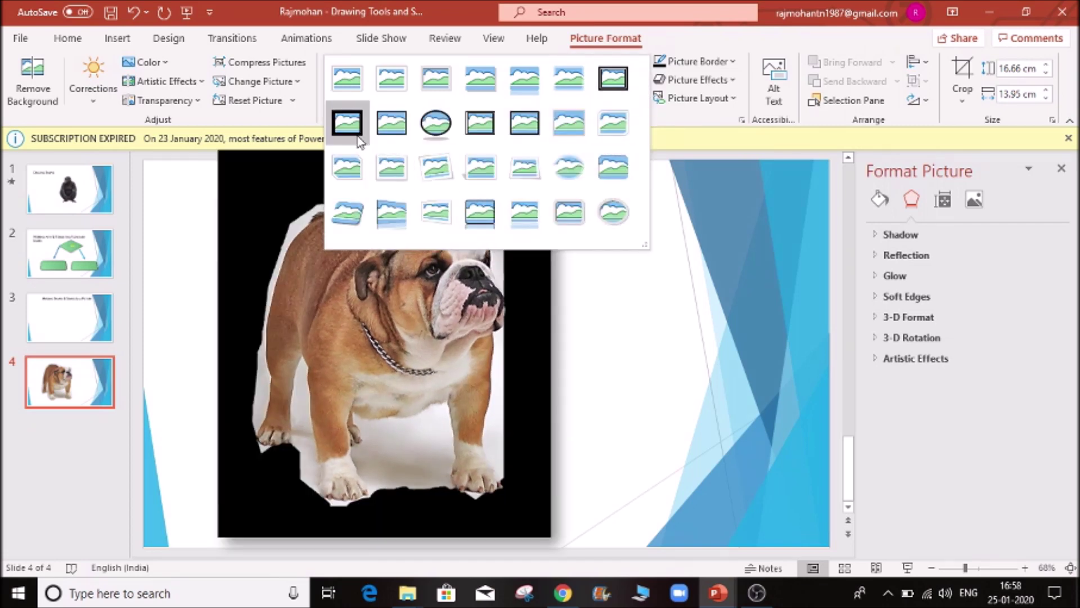
click(613, 212)
click(630, 340)
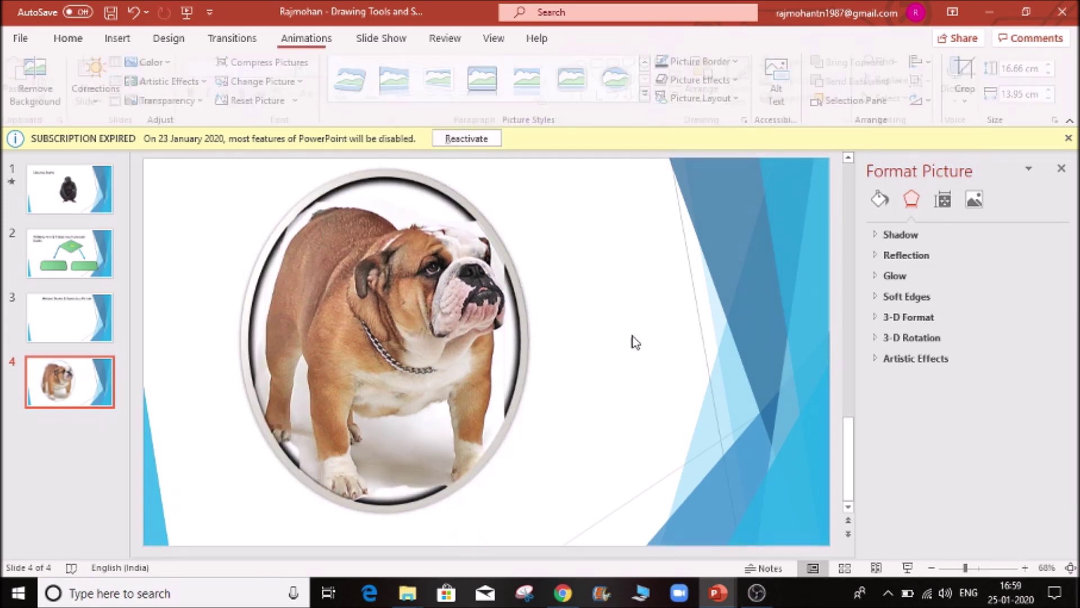
click(414, 365)
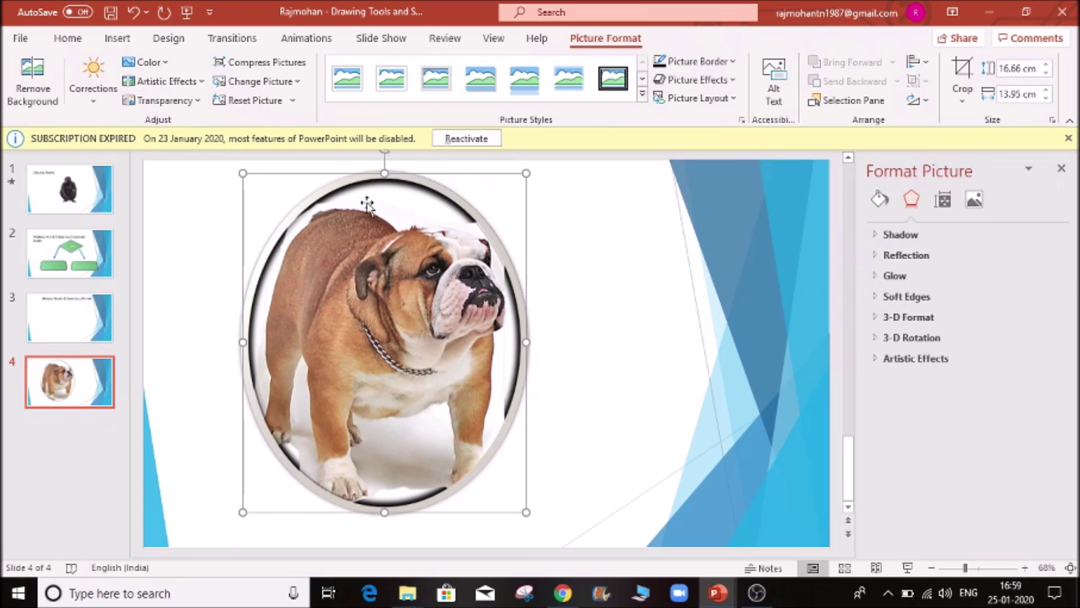
Resize the framed picture to 16.43 × 13.75 cm and apply Moderate Frame, Black
drag(523, 512, 491, 470)
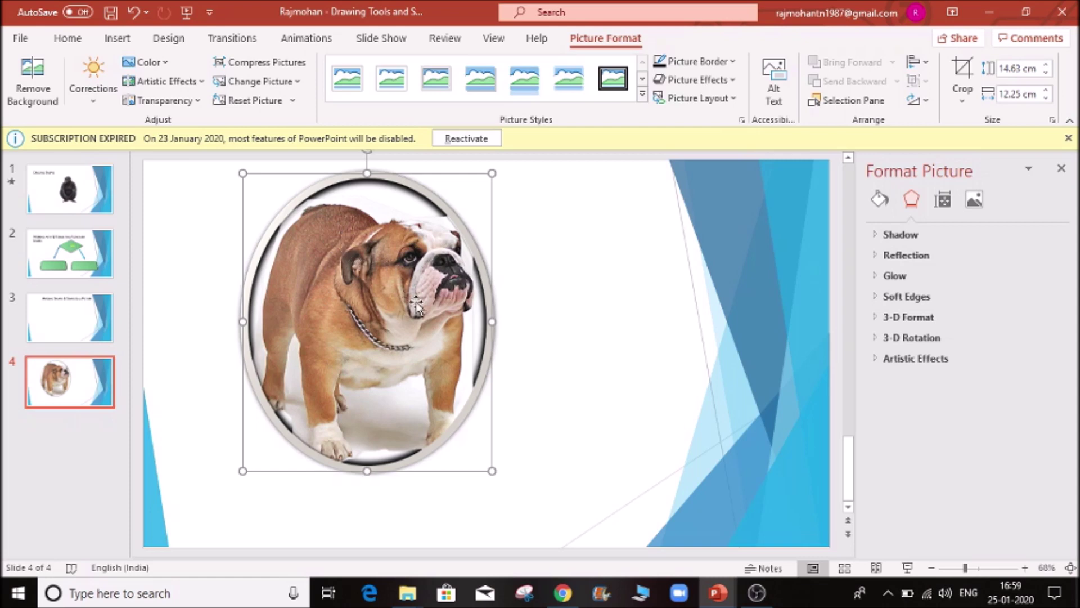
drag(493, 474, 521, 504)
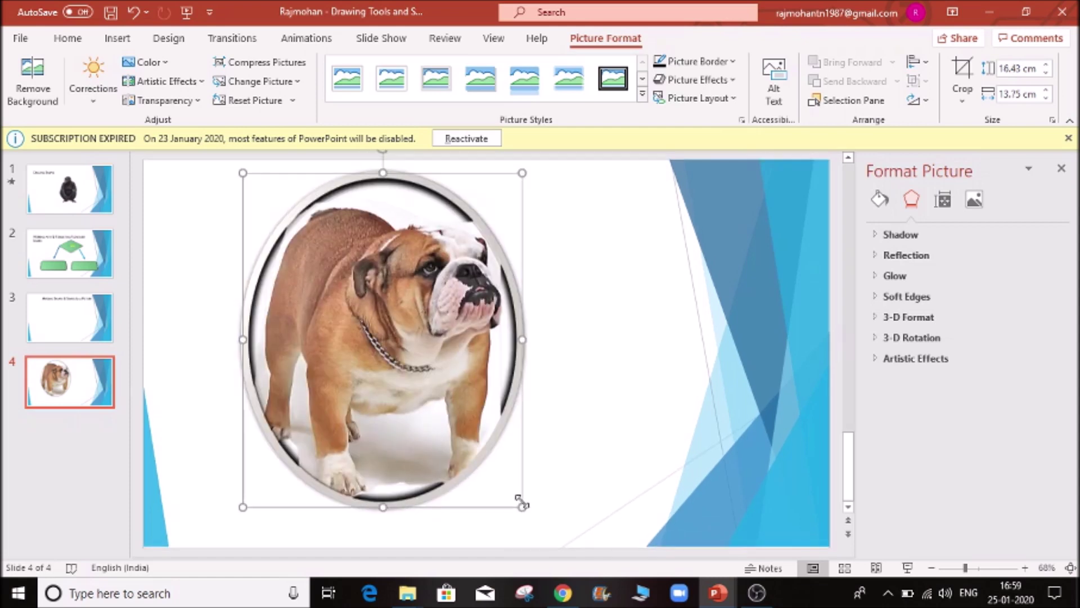
click(642, 97)
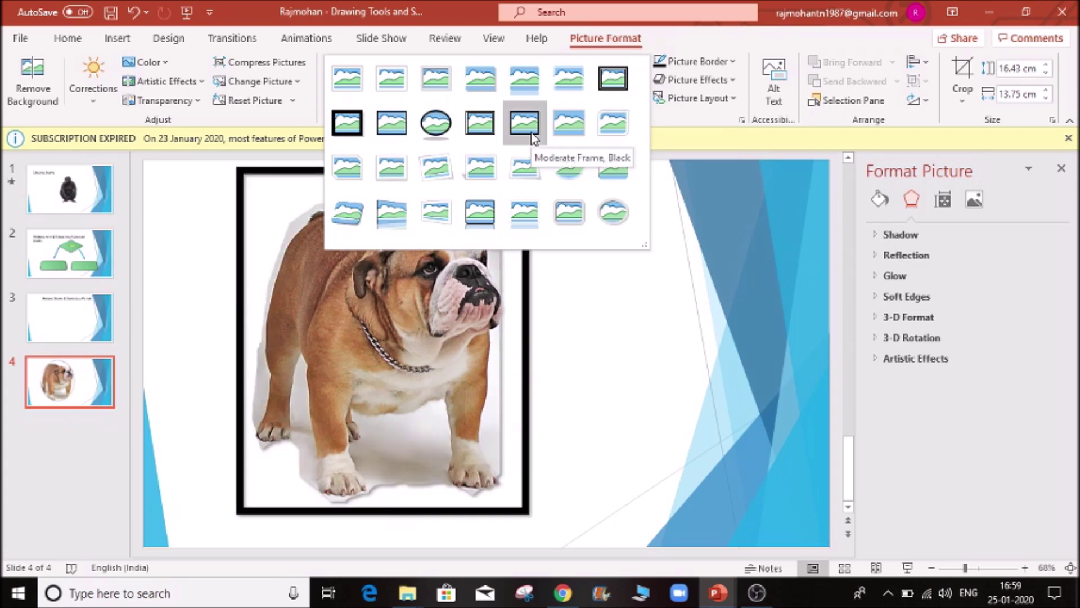
click(532, 136)
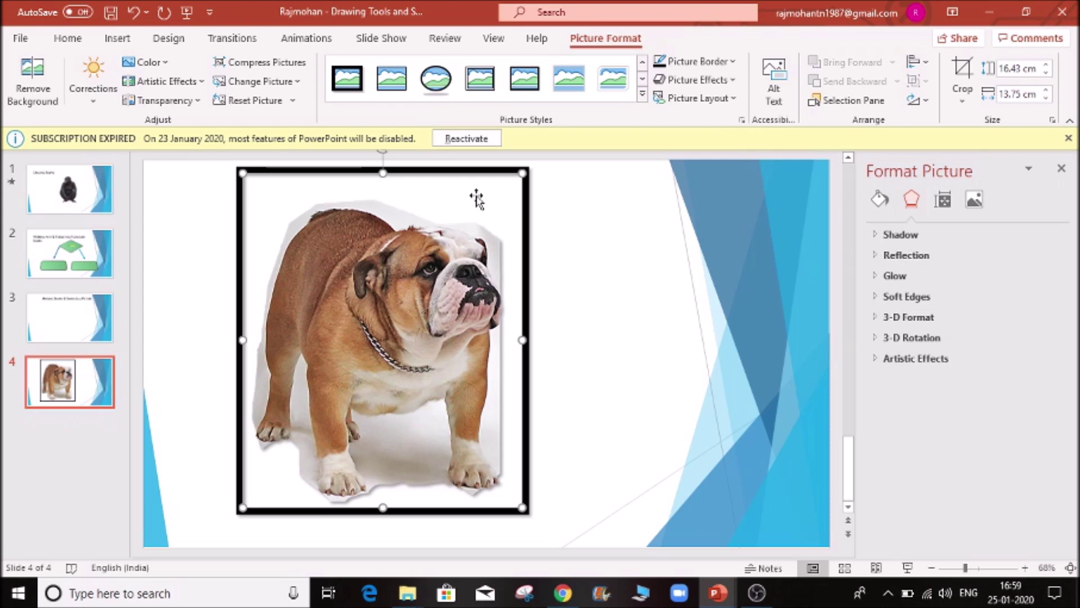
Make the photo's border Dark Green and change its line weight
click(733, 62)
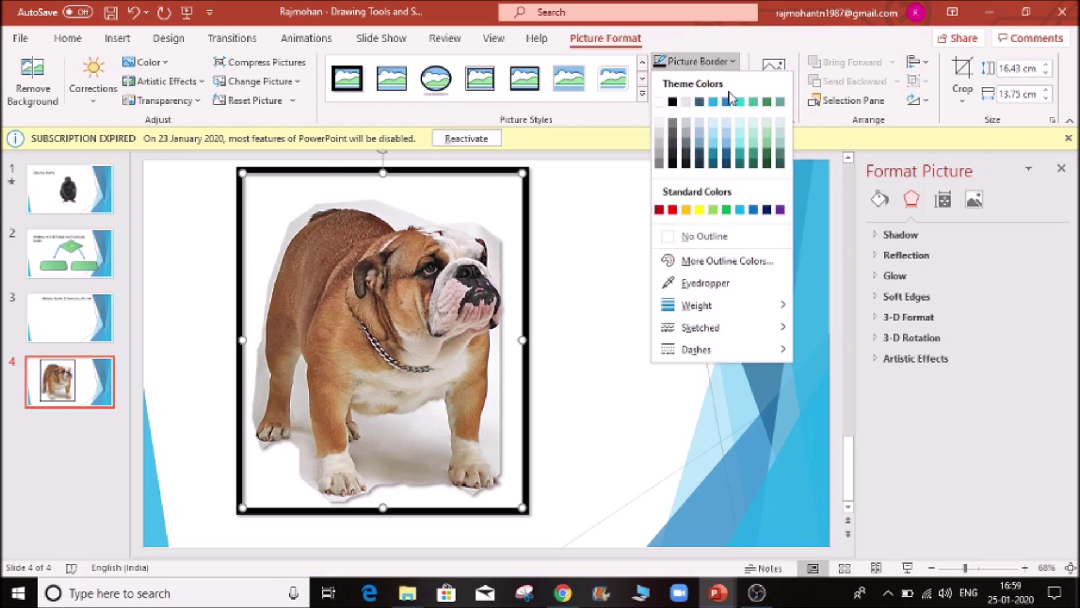
click(768, 102)
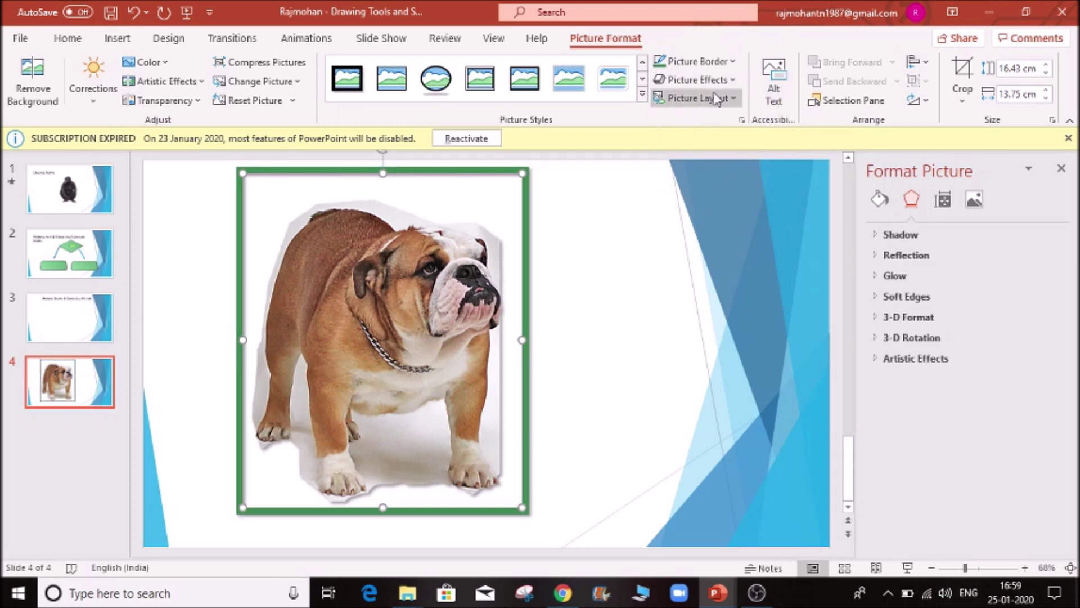
click(734, 63)
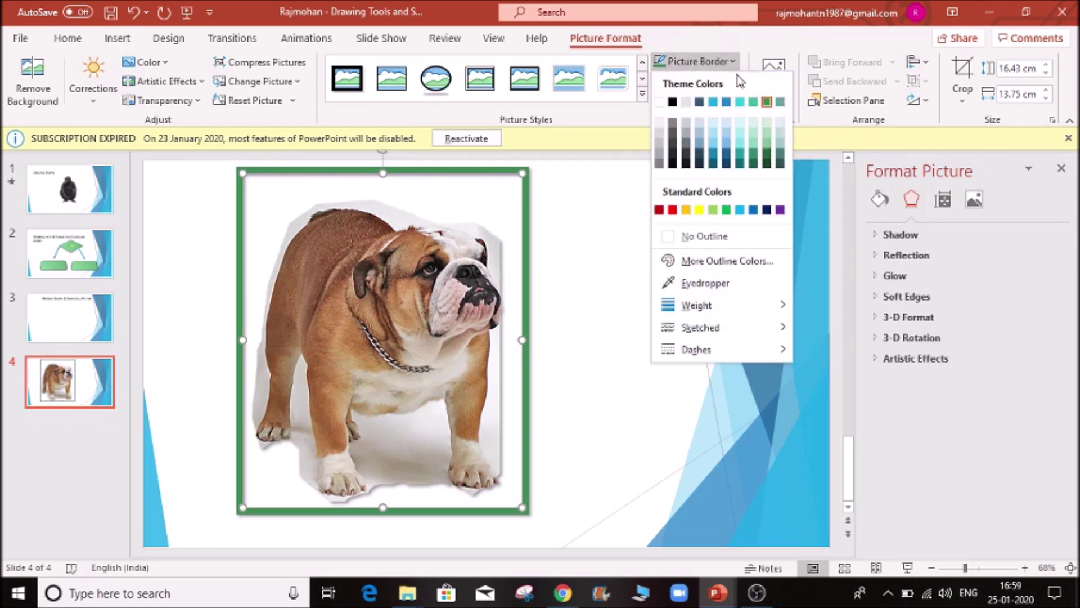
mouse_move(755, 309)
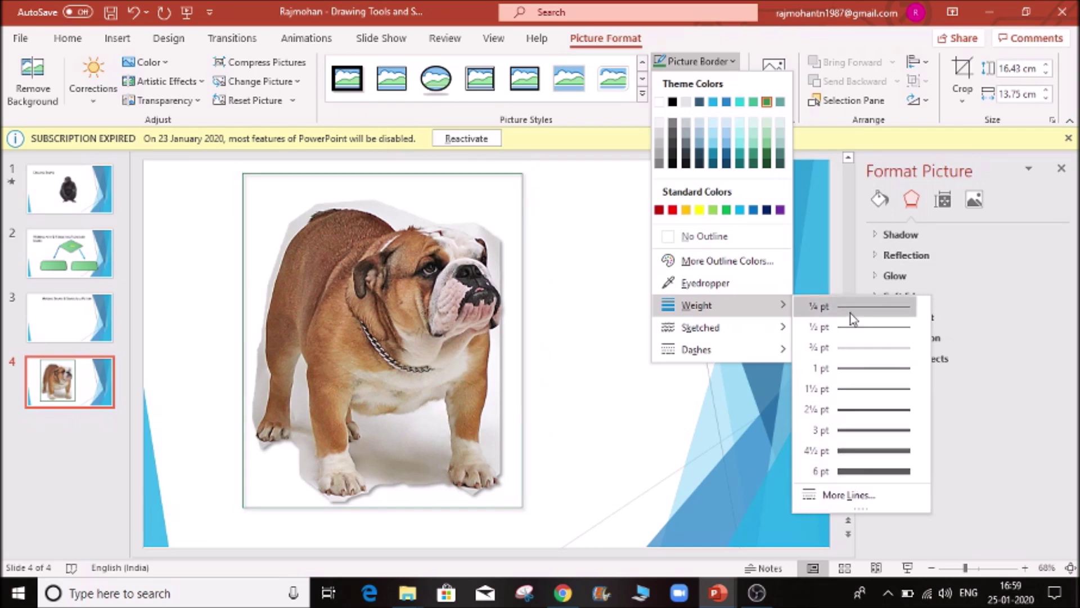
click(865, 472)
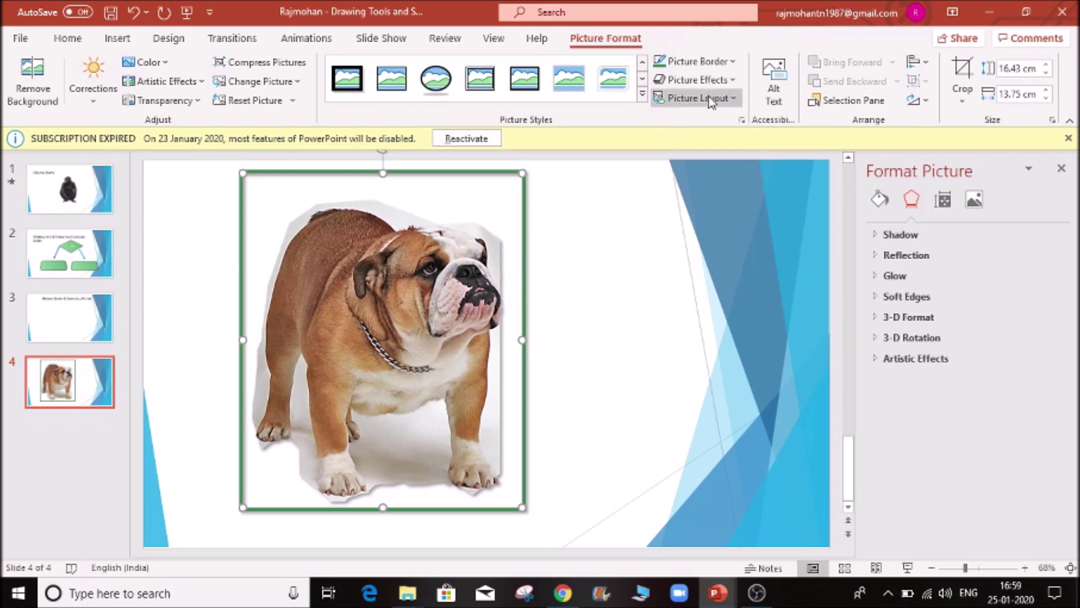
Switch the photo's border to the yellow standard colour
click(734, 63)
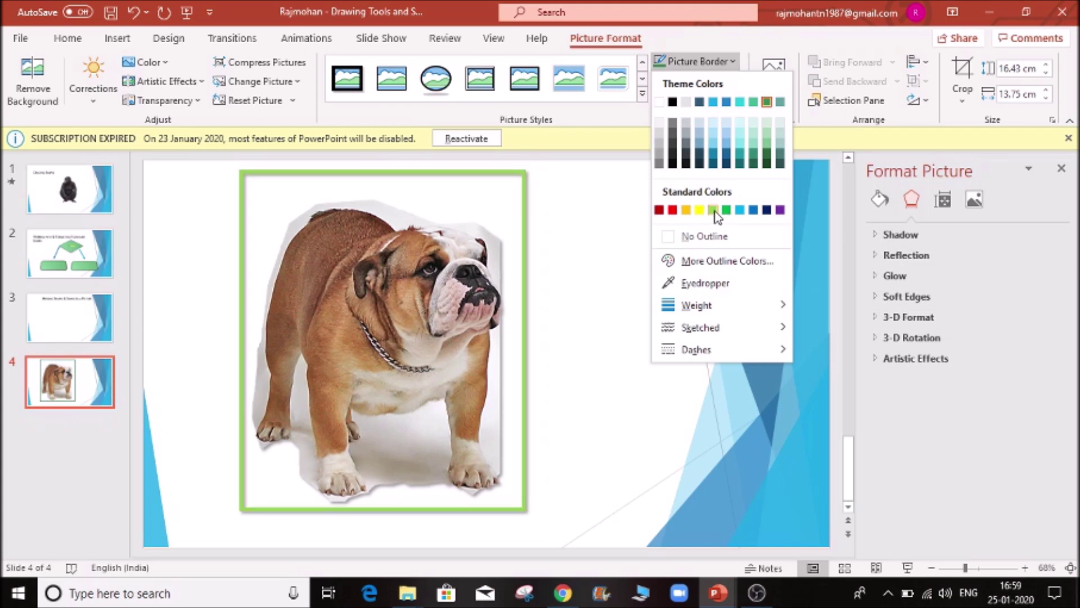
click(699, 210)
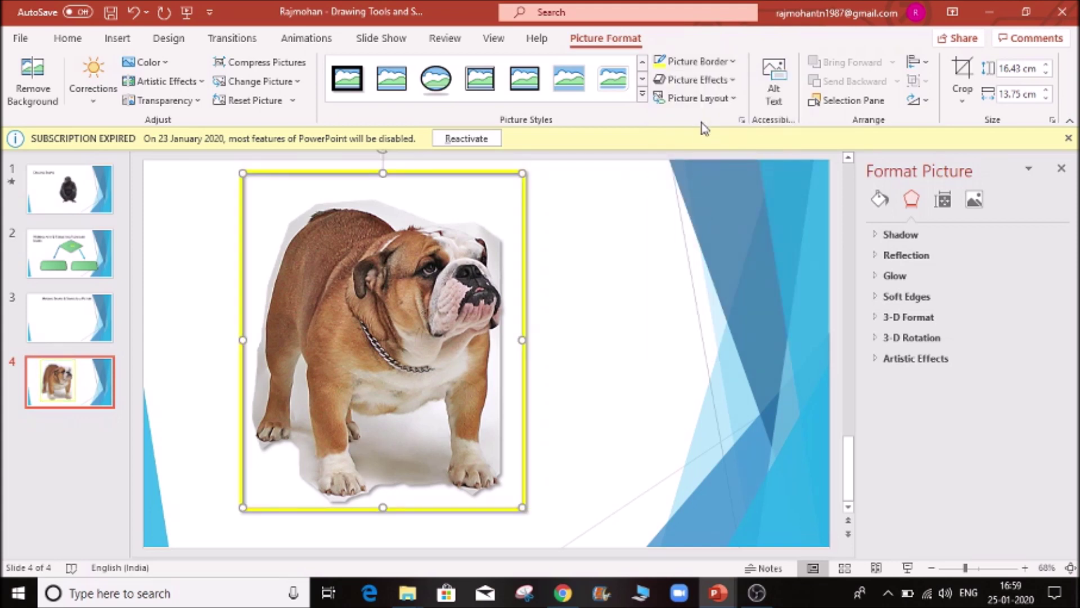
click(734, 83)
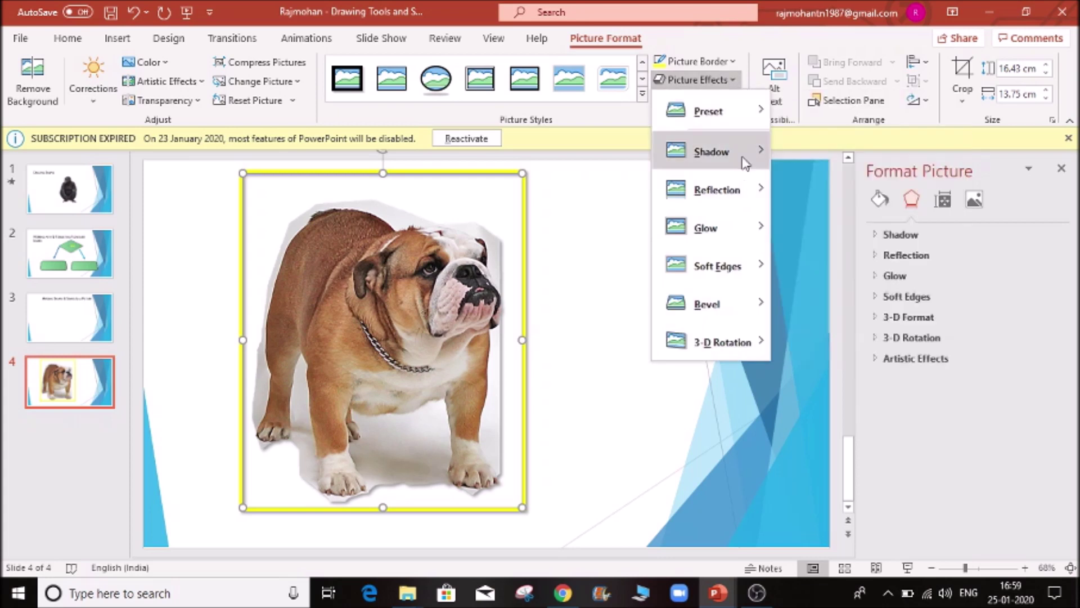
Add a shadow to the photo, then reset its preset effects
mouse_move(745, 161)
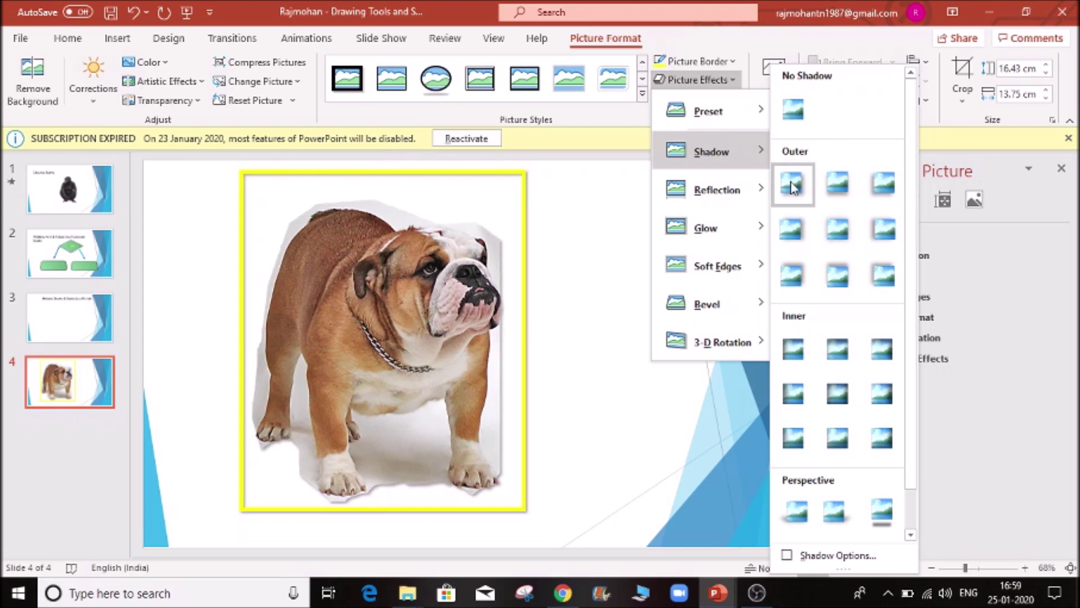
click(804, 352)
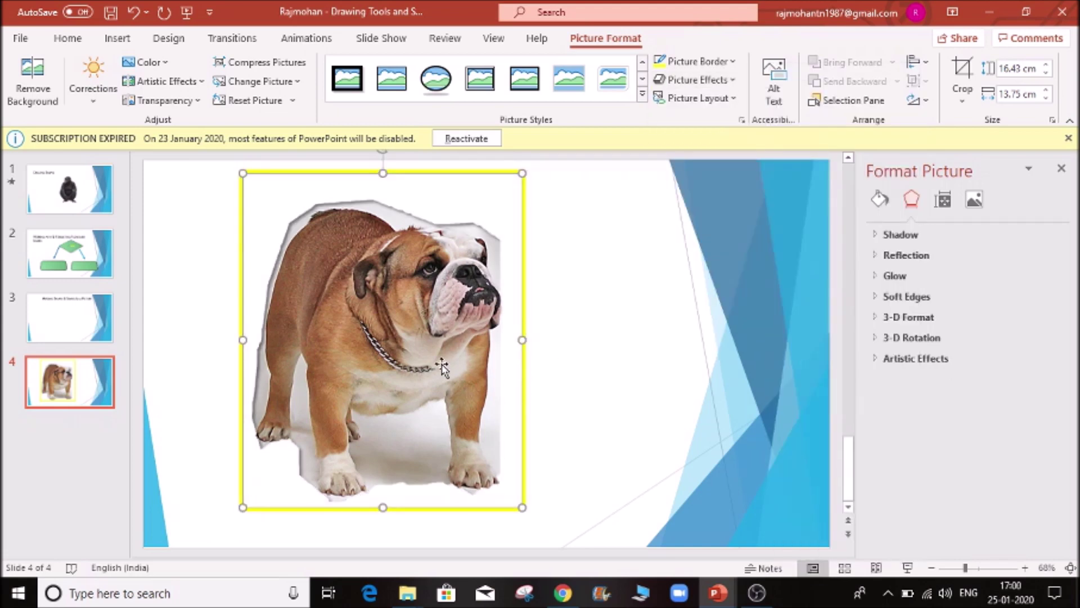
click(732, 82)
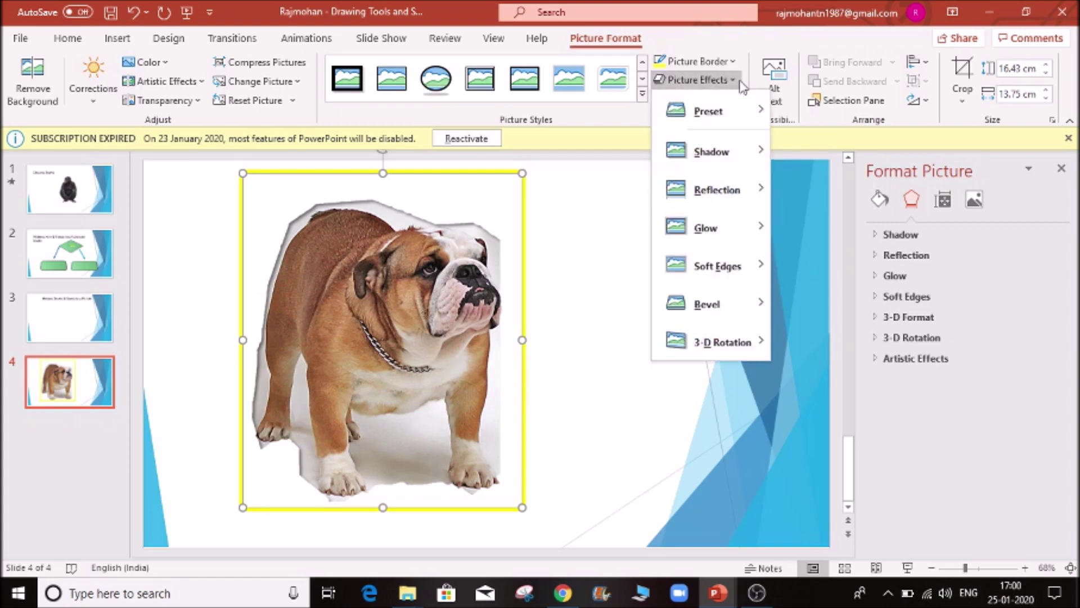
mouse_move(748, 111)
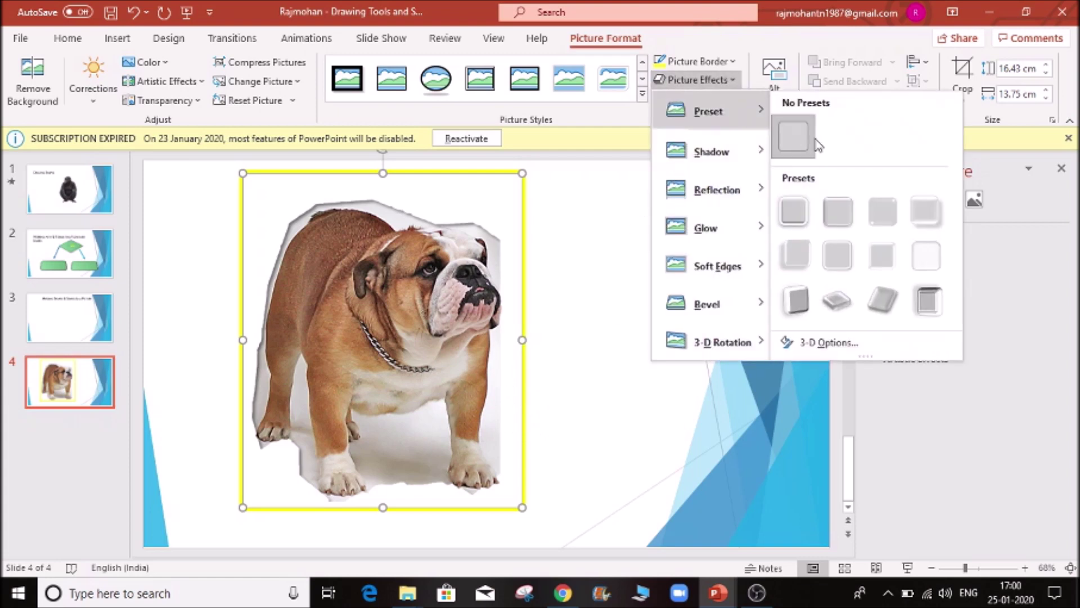
click(795, 204)
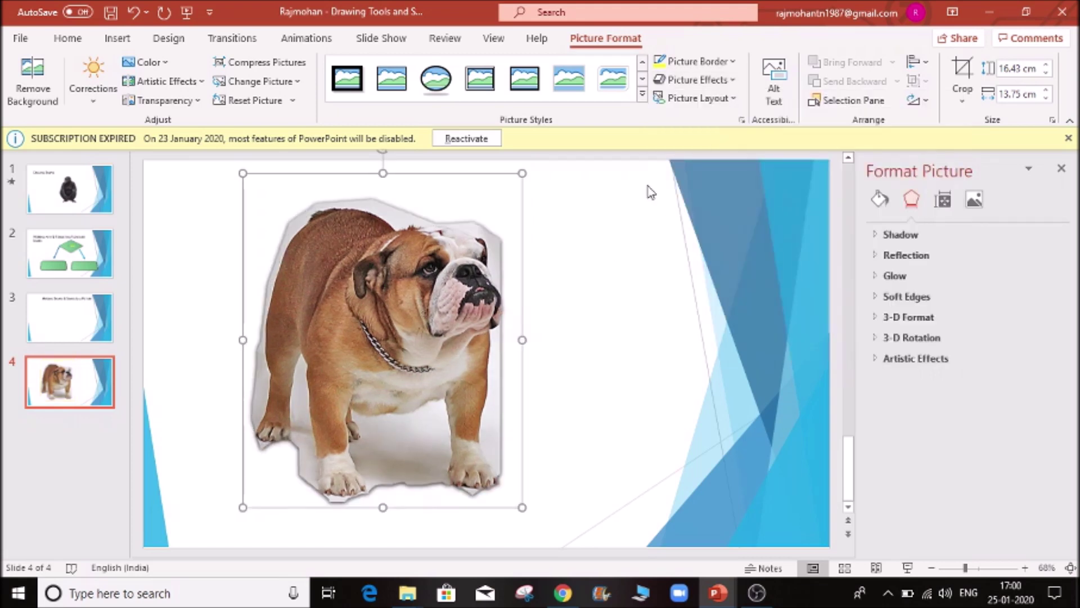
Tilt the photo with the Off Axis 1: Right 3-D rotation
click(735, 81)
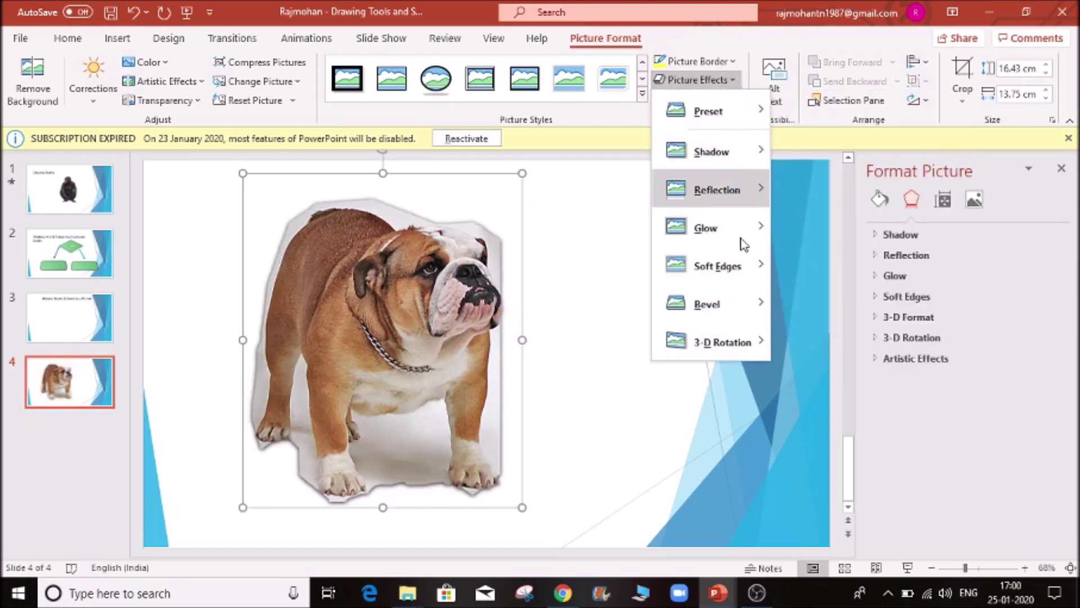
mouse_move(717, 347)
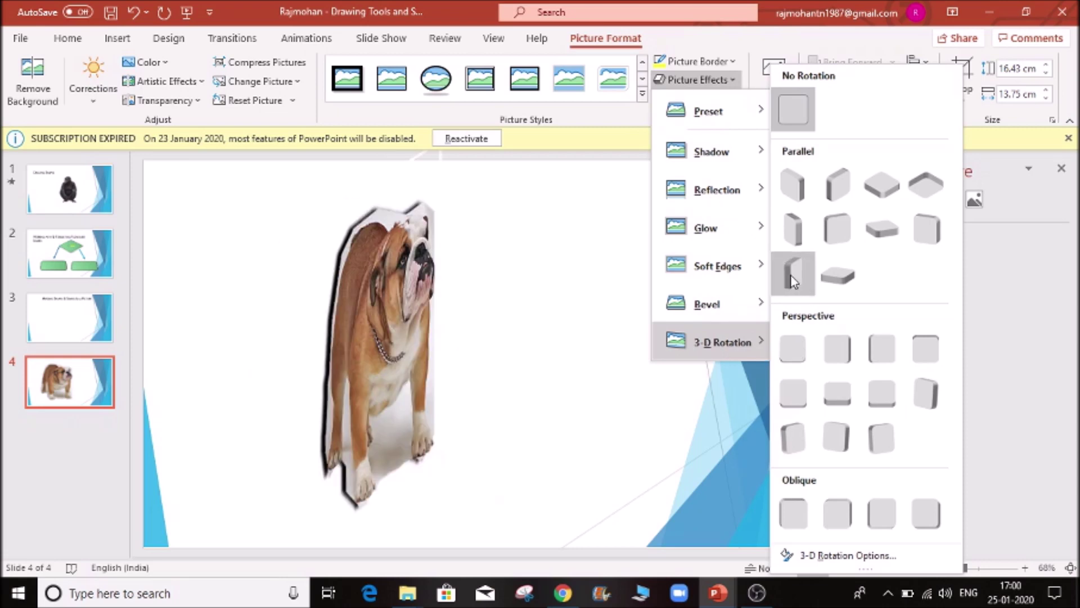
click(834, 234)
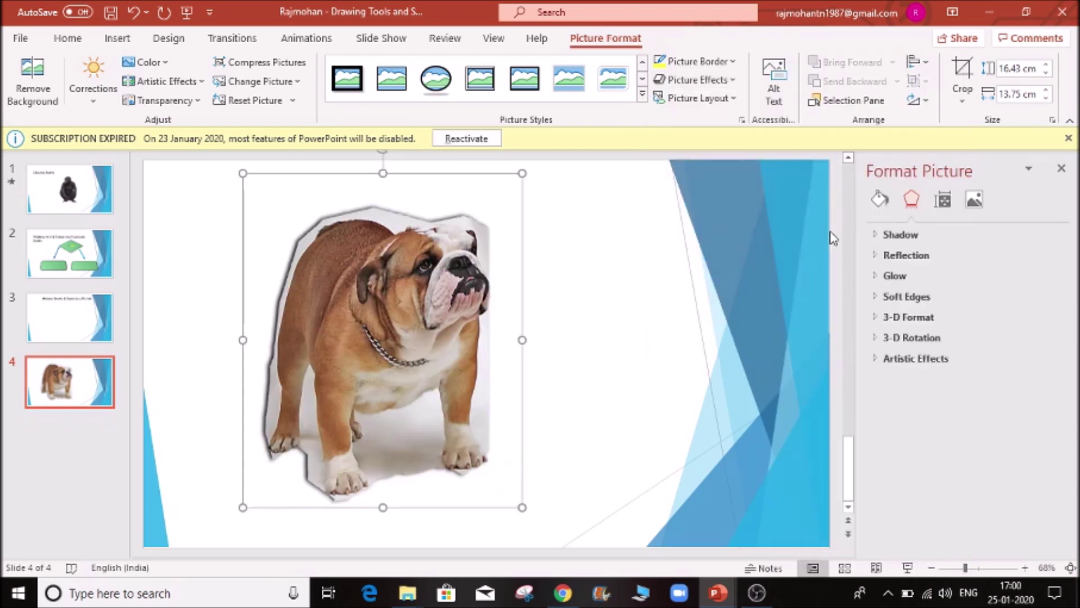
click(741, 80)
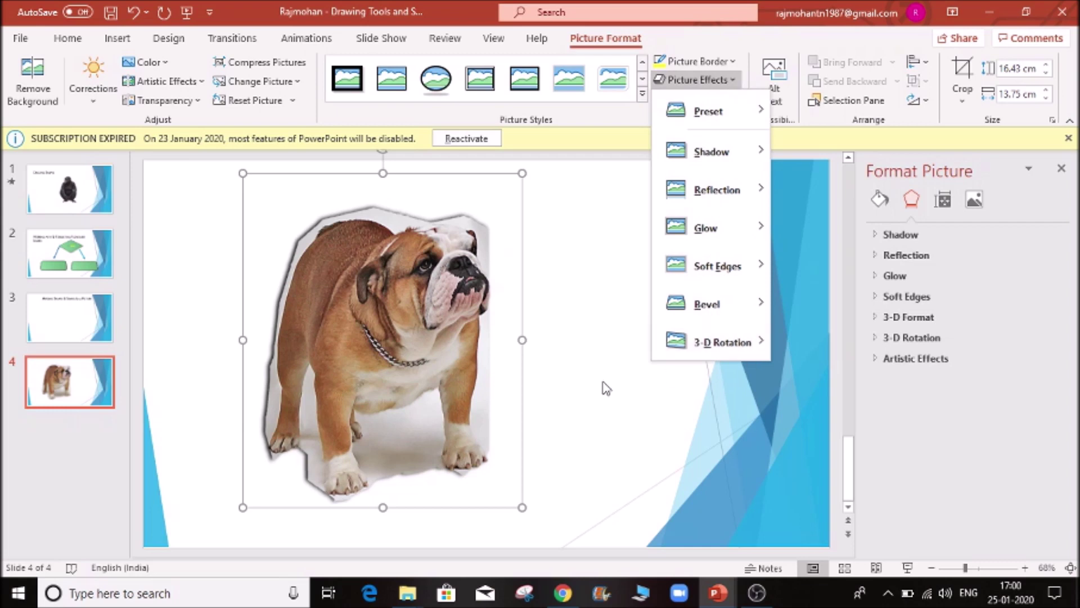
click(468, 335)
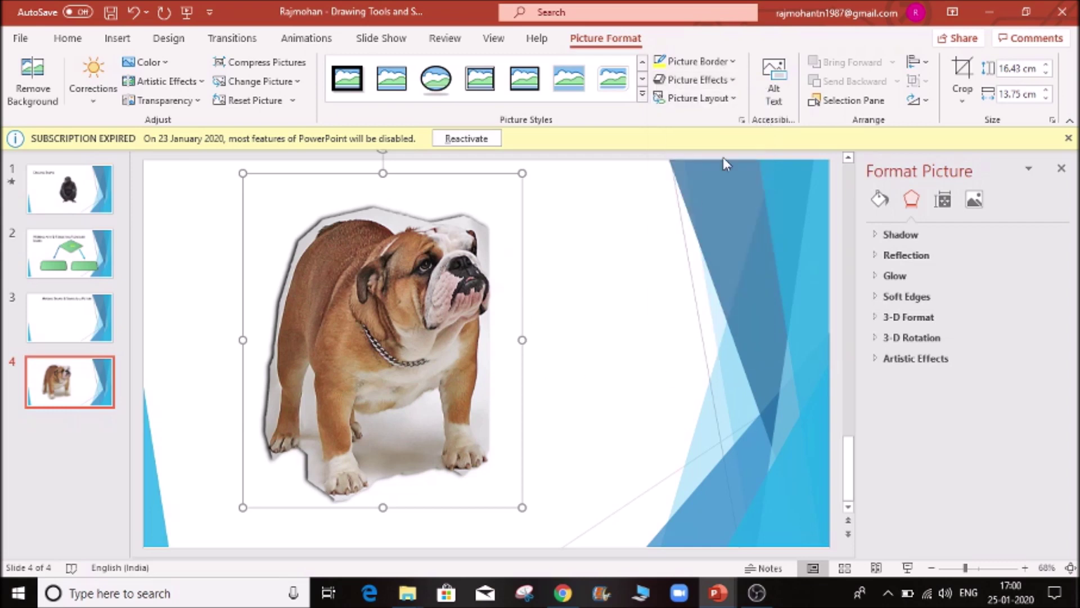
click(742, 102)
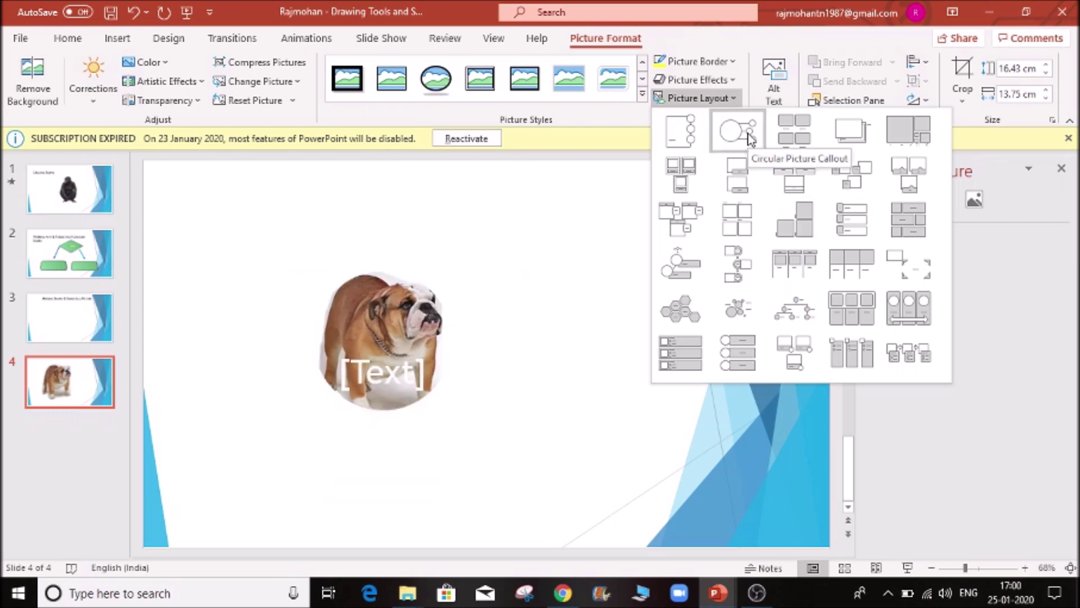
Convert the photo to a Circular Picture Callout SmartArt layout, then undo it
click(552, 358)
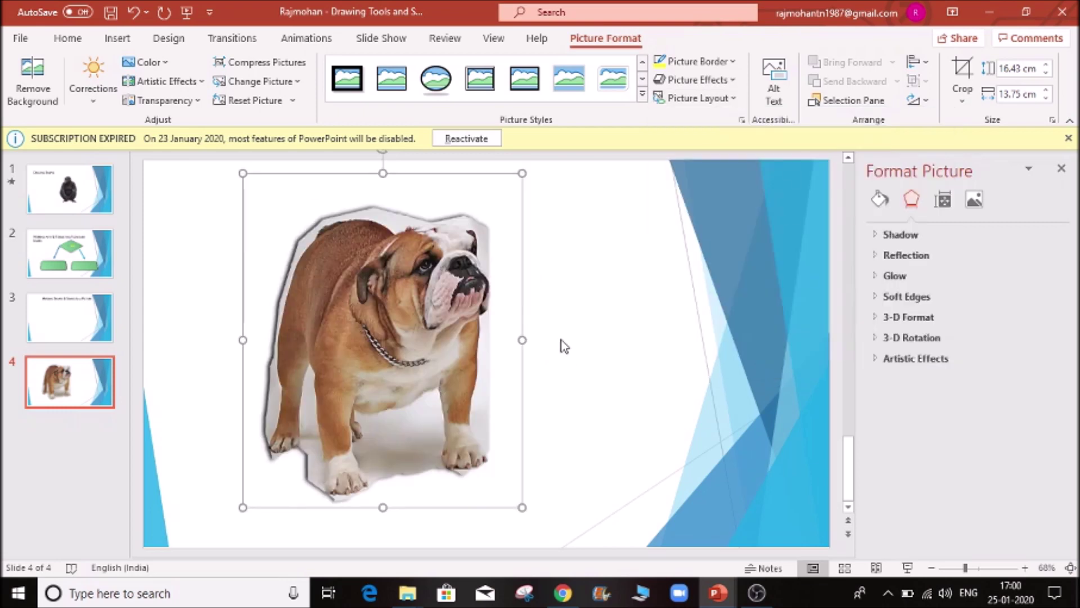
click(734, 99)
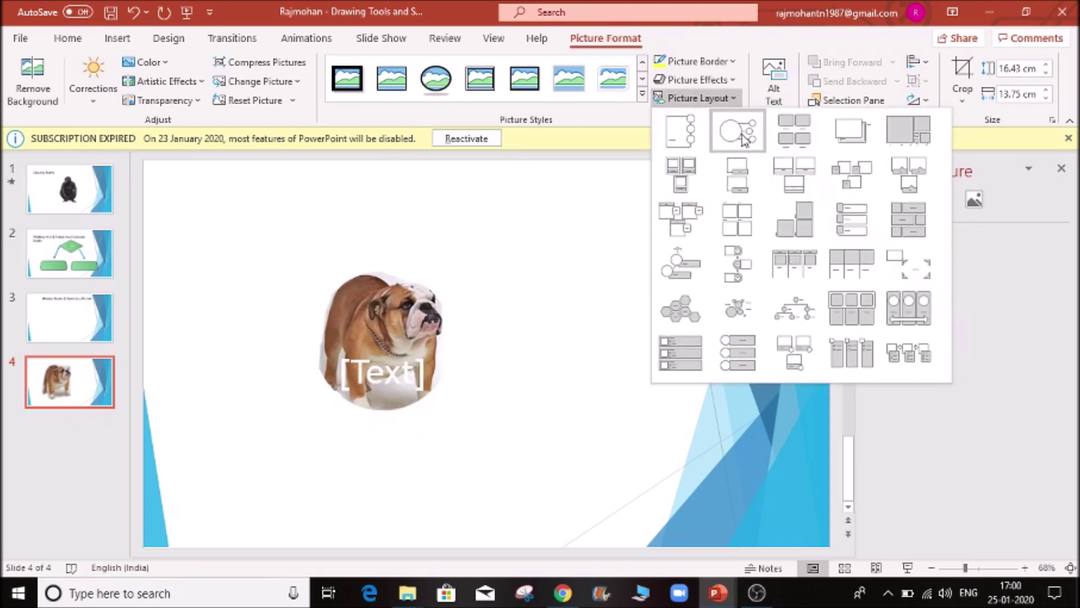
click(739, 132)
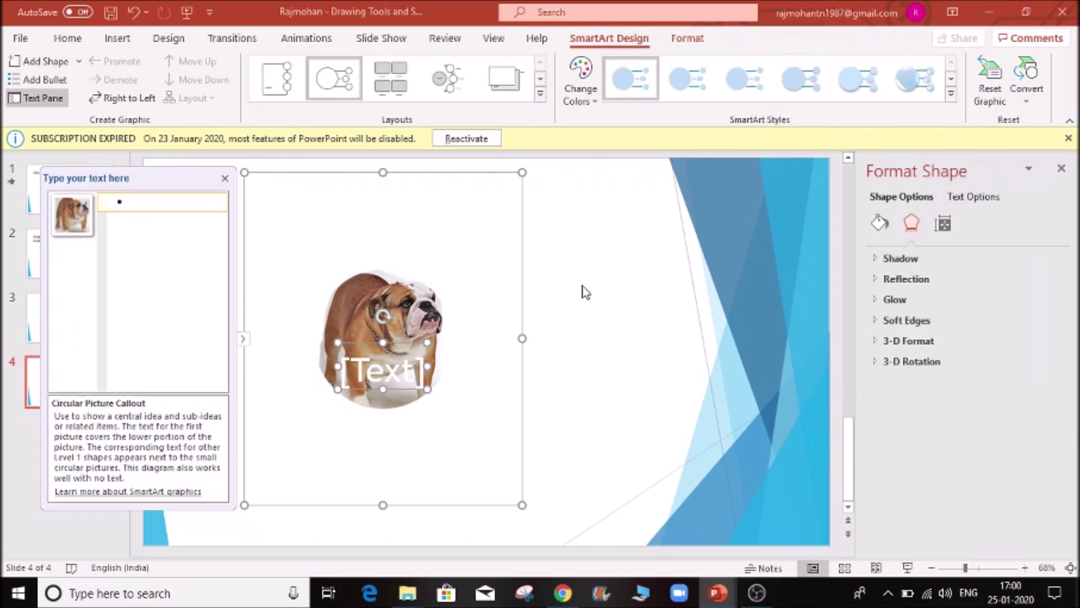
key(ctrl+z)
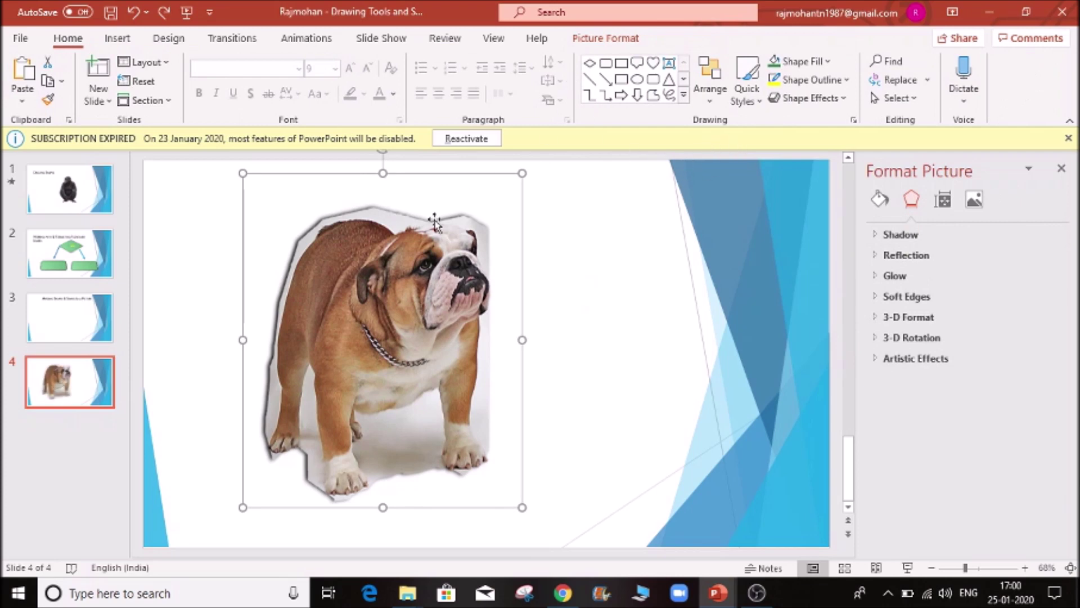
Show the Picture Format options for the restored bulldog picture
click(608, 39)
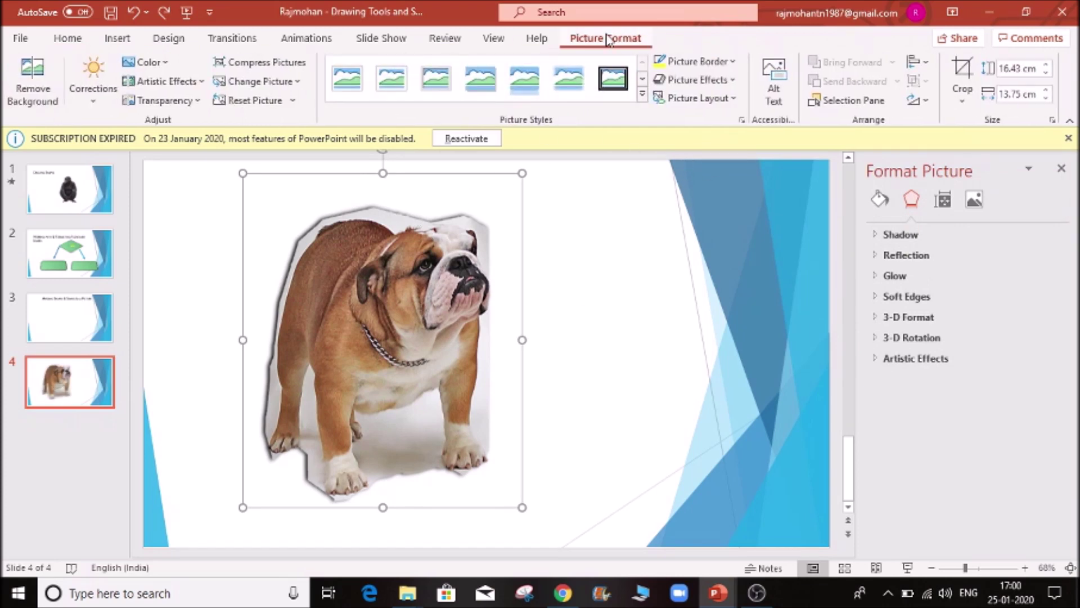